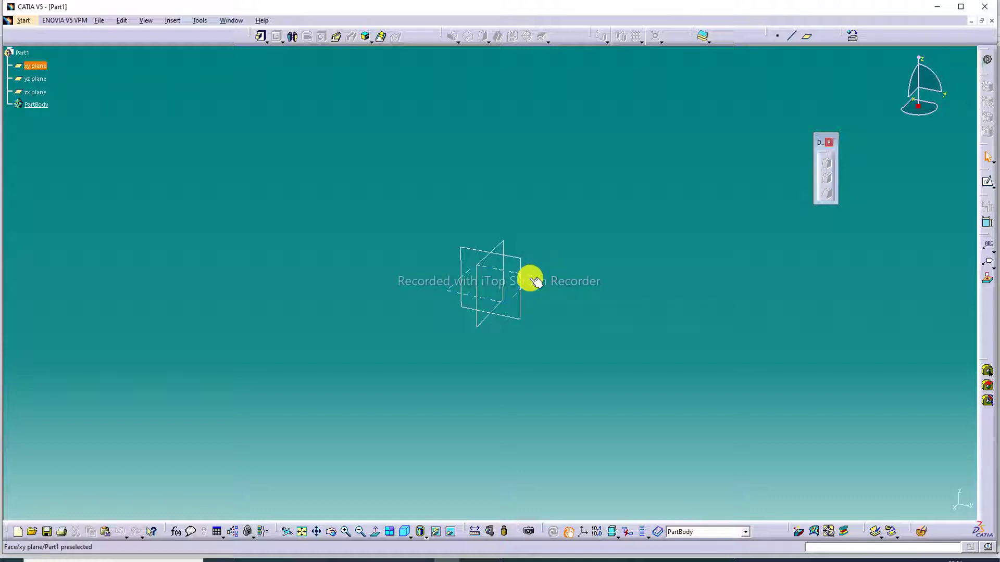
Start a sketch on the xy plane and draw a rectangle from the origin
click(535, 276)
click(988, 184)
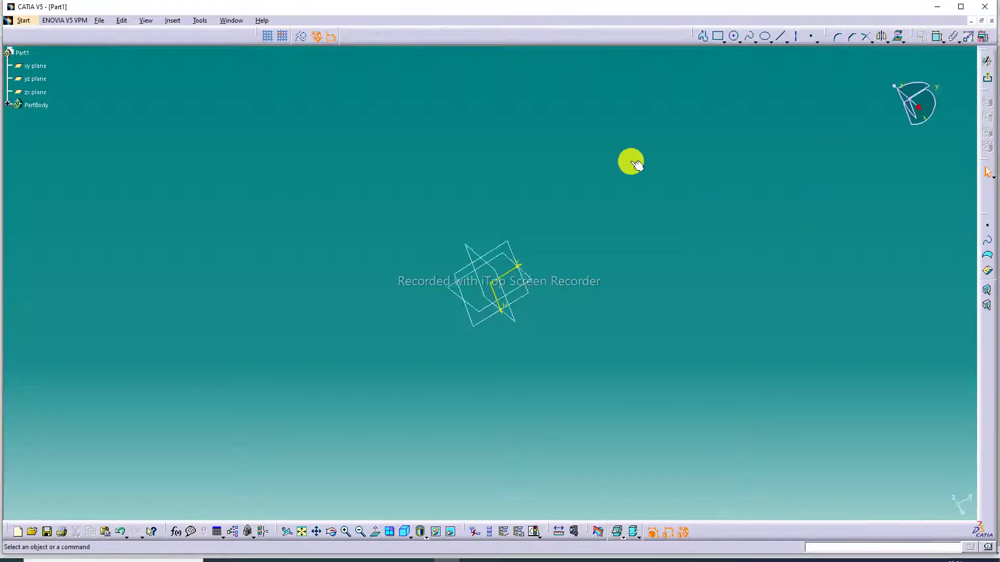
click(719, 37)
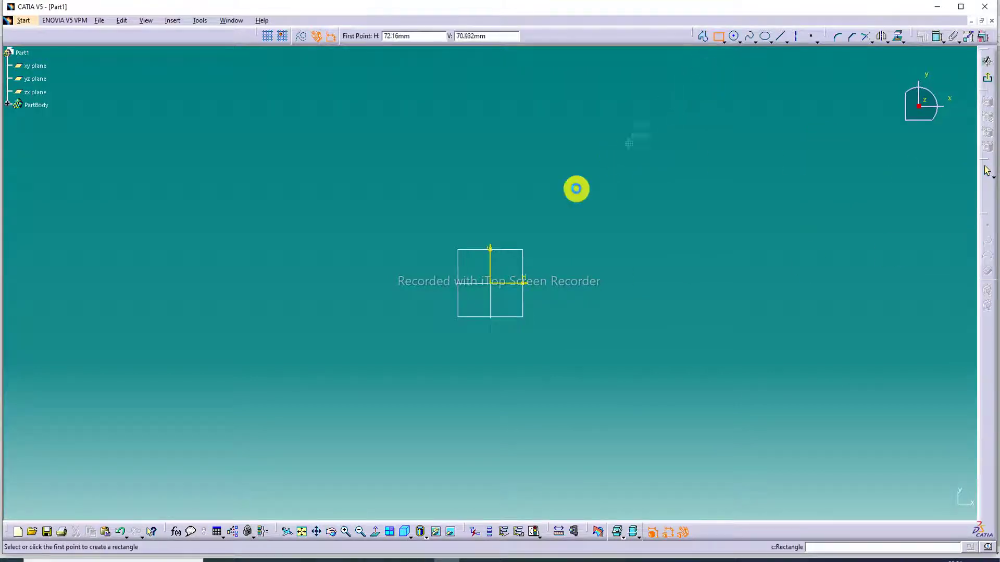
click(491, 284)
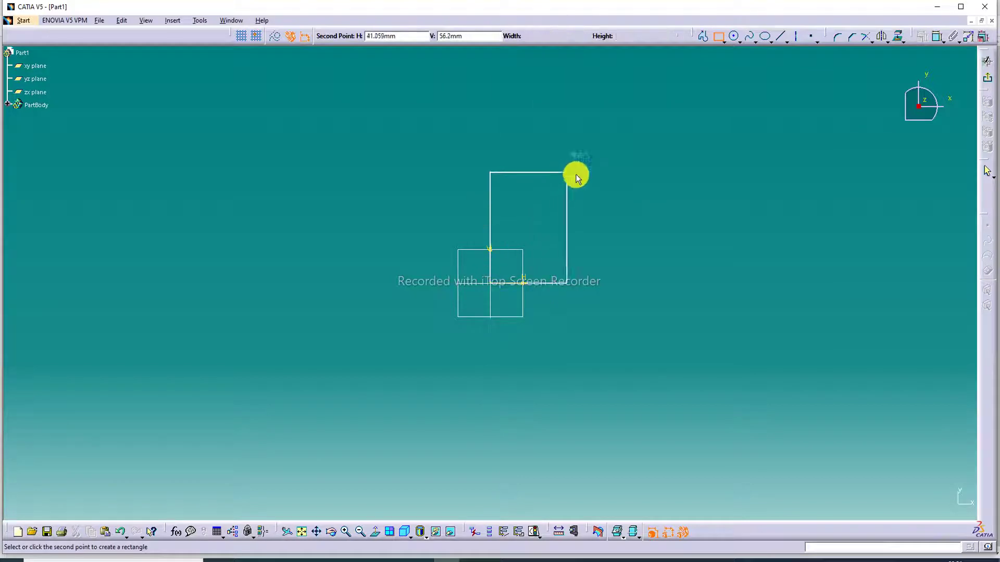
click(718, 132)
Dimension the rectangle to 120 mm wide and 80 mm tall
click(936, 36)
click(646, 132)
click(636, 104)
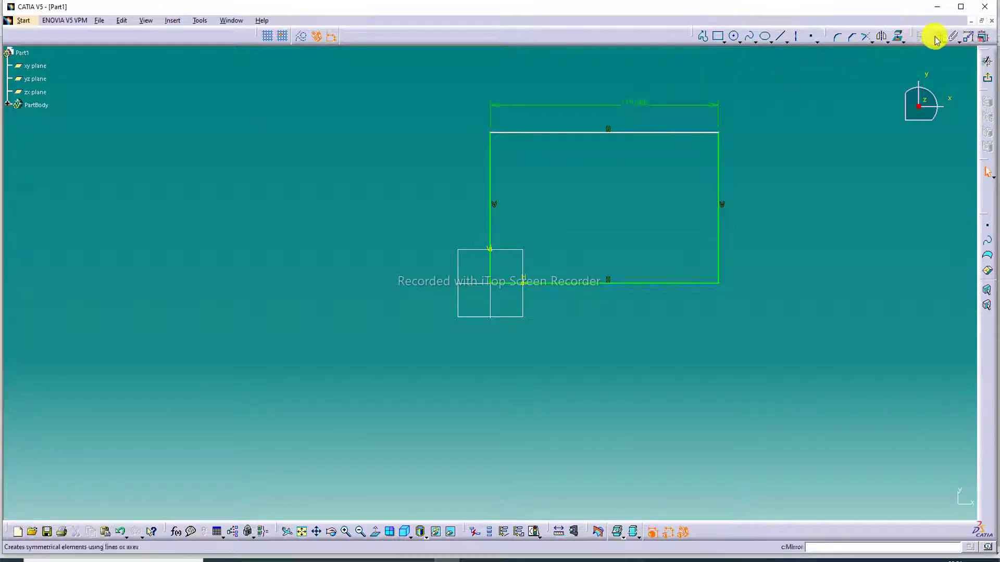
click(719, 183)
click(767, 183)
double_click(636, 100)
text(120)
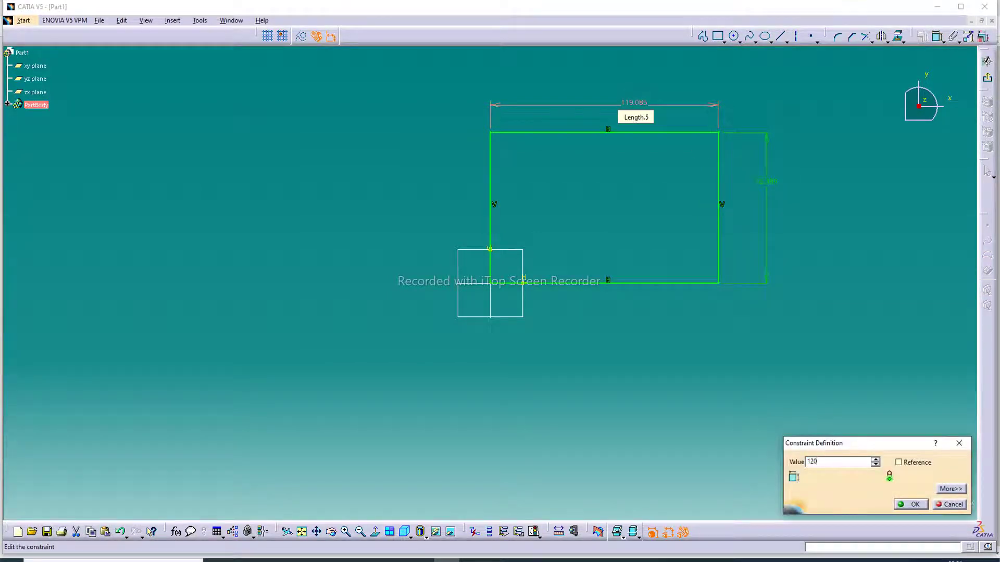
key(Return)
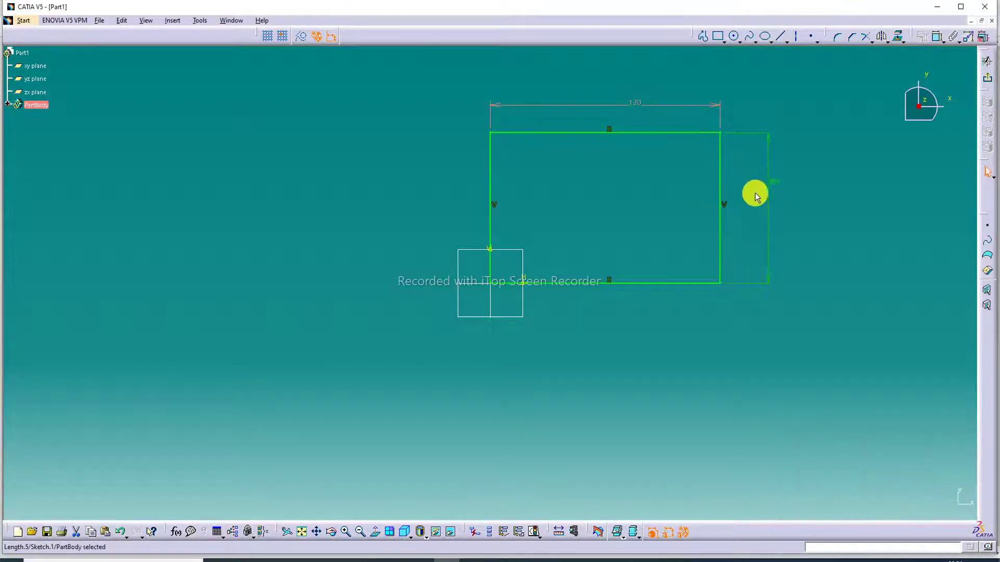
double_click(762, 182)
text(80mm)
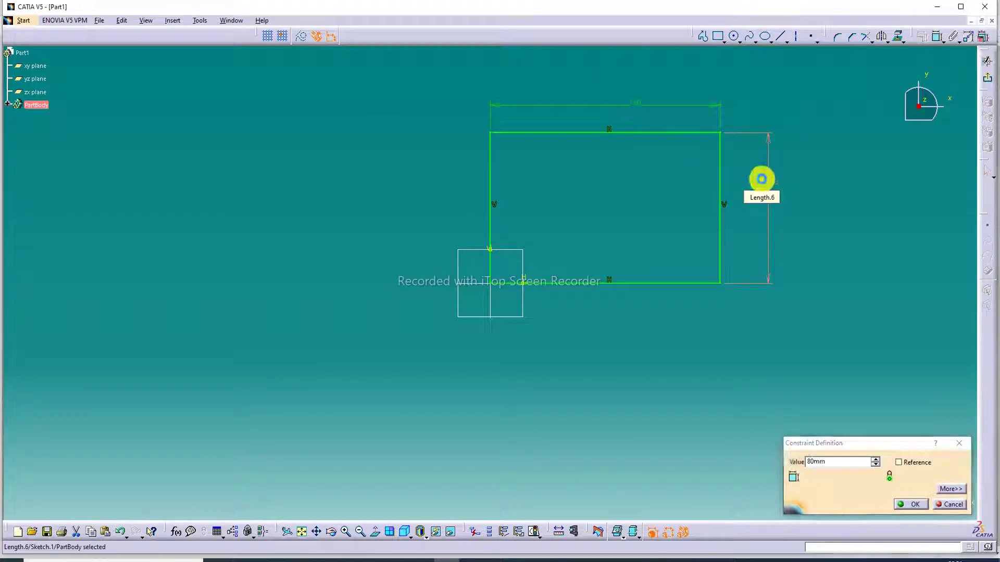
key(Return)
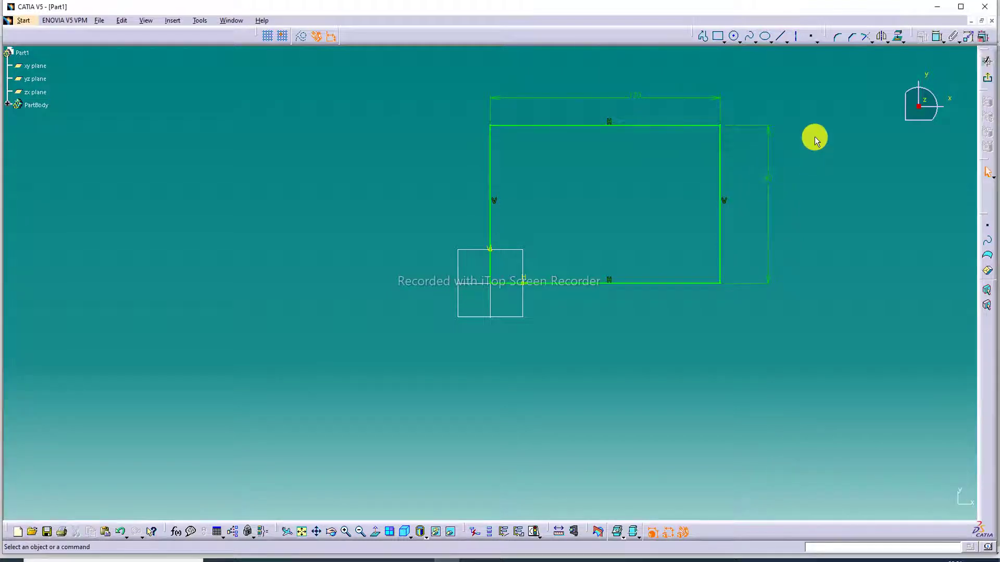
Exit the sketcher and pad the 120 by 80 rectangle to 40 mm
click(986, 78)
click(260, 36)
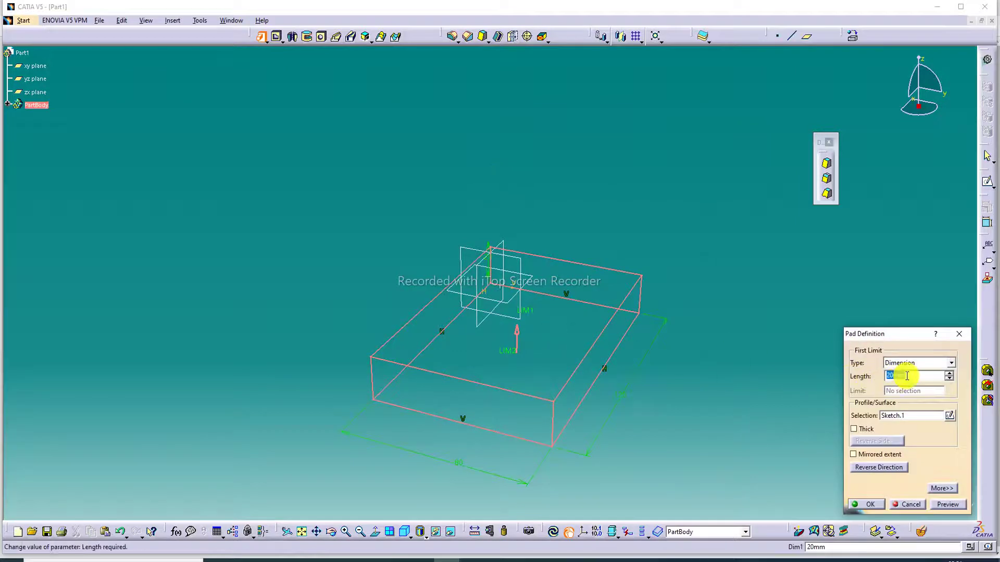
text(40)
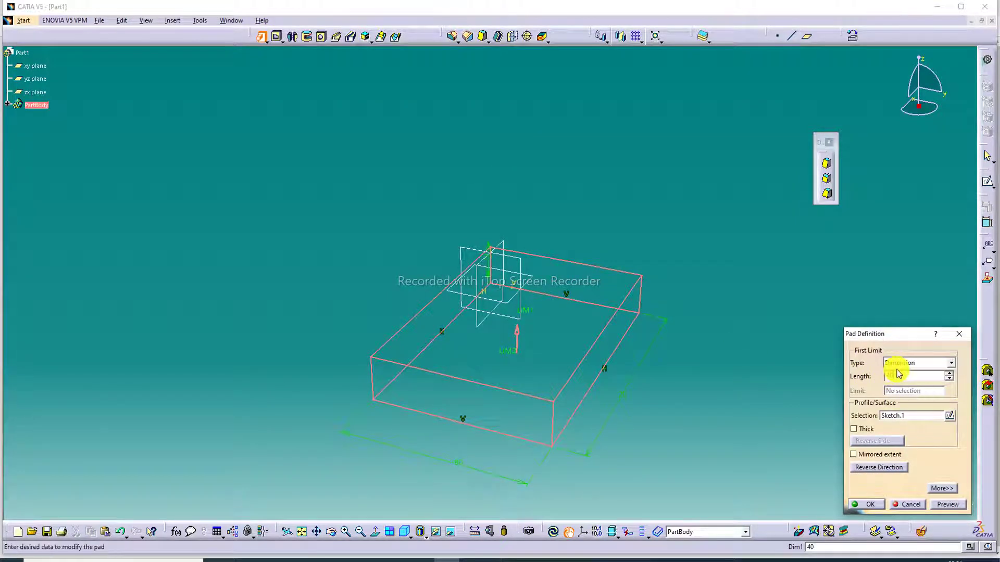
click(878, 505)
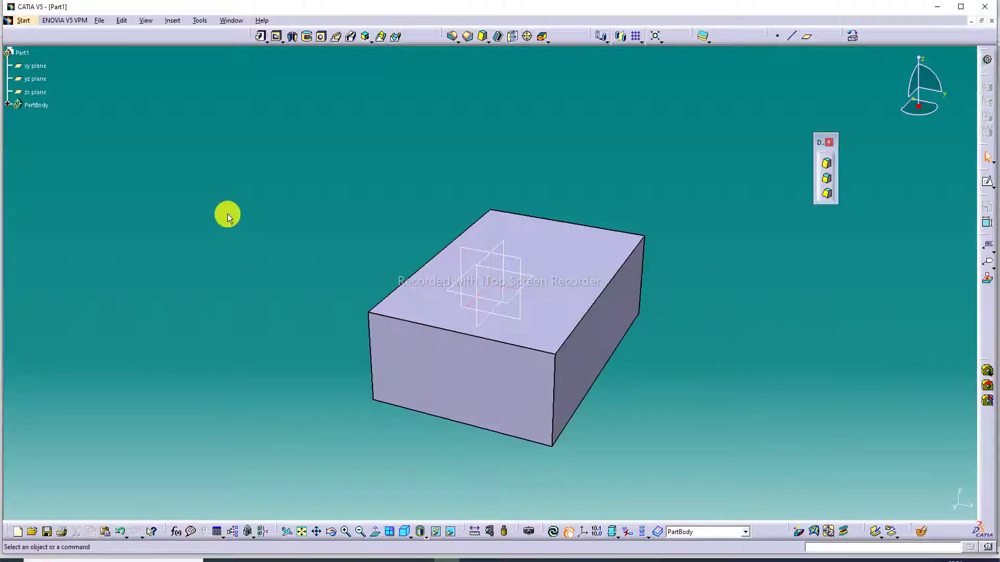
Set Pad.1's fill colour to dark red in its Properties
click(8, 106)
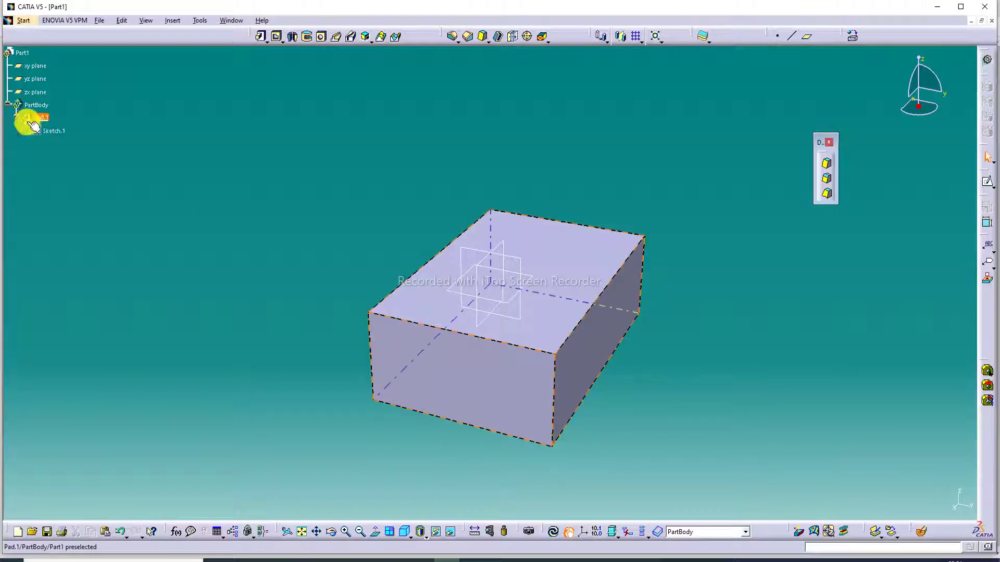
right_click(28, 117)
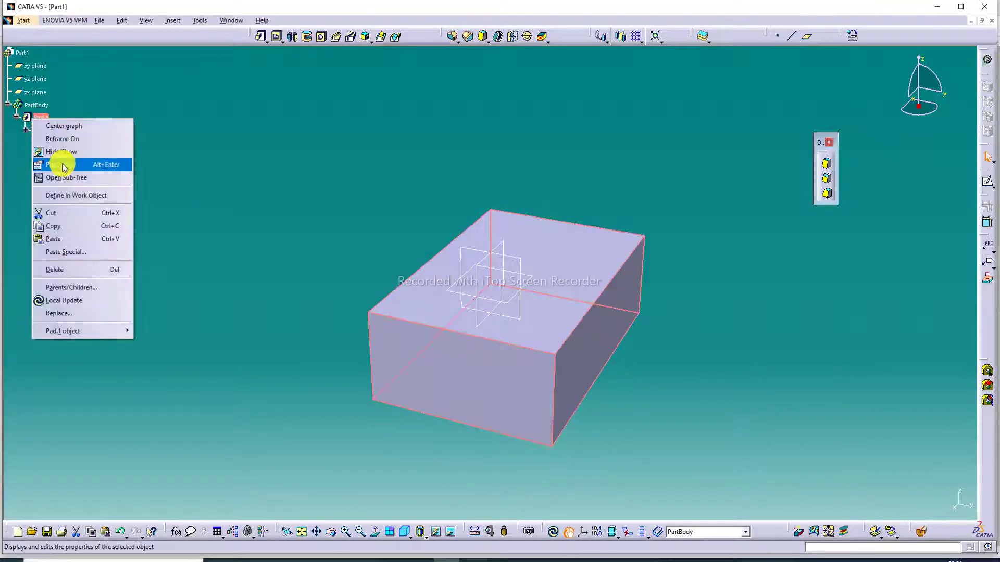
click(60, 165)
click(690, 208)
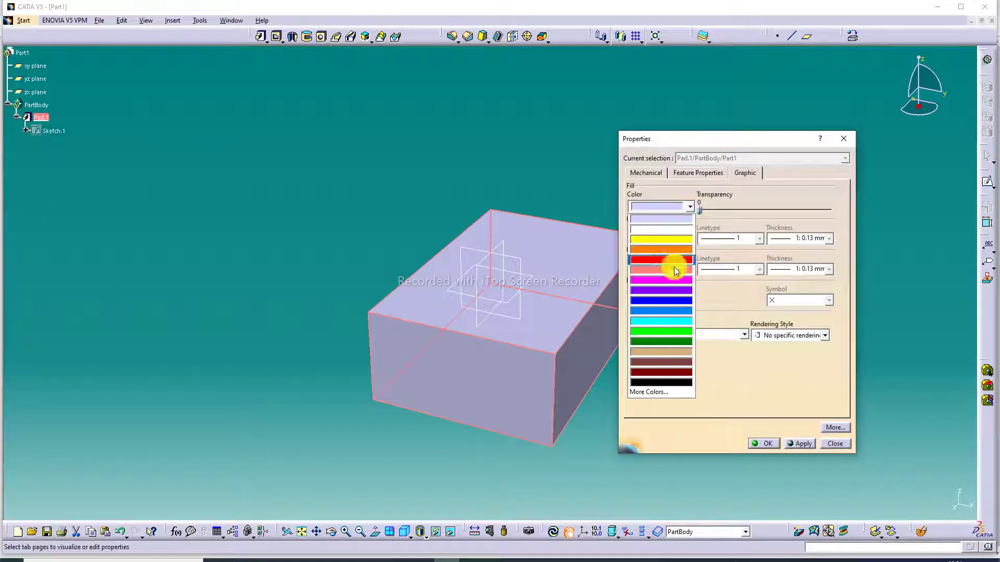
click(673, 372)
click(764, 443)
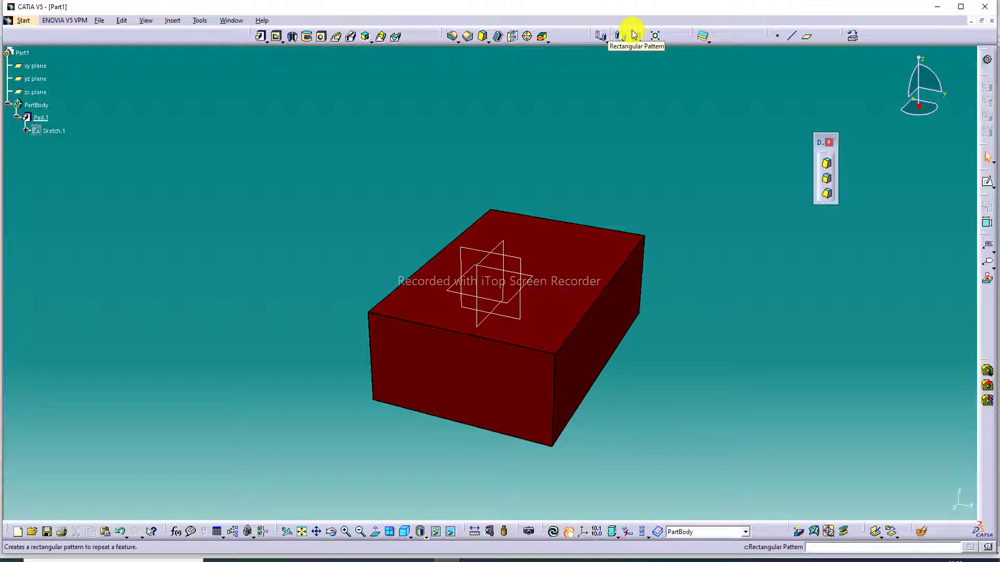
Define a 5deg variable angle draft on the right side face, top face as neutral element
click(828, 194)
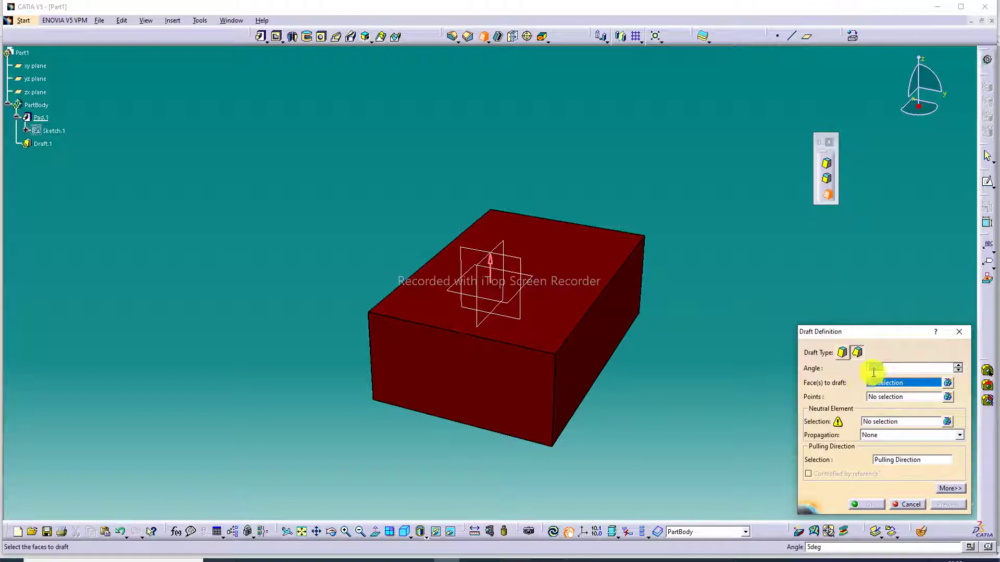
key(BackSpace)
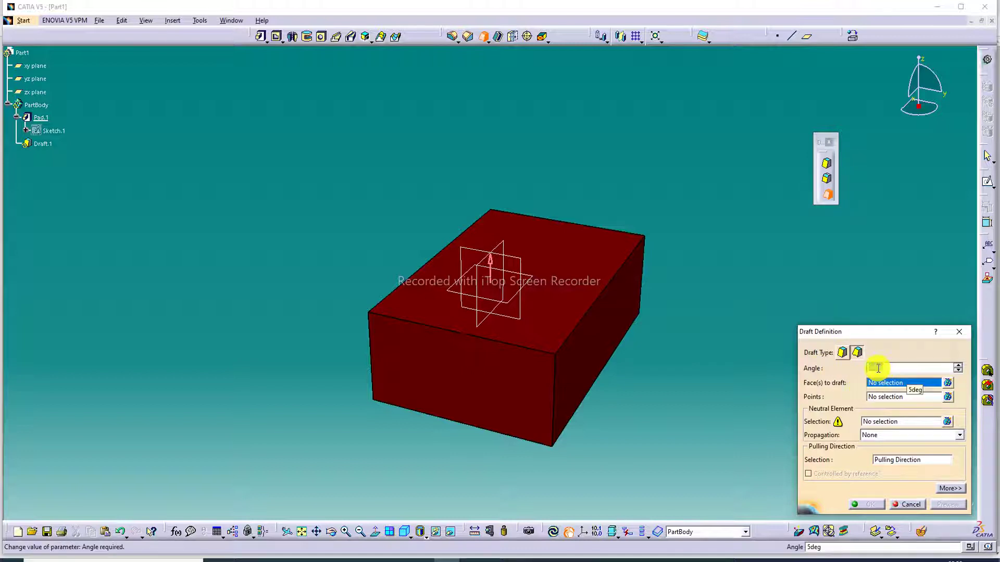
key(Return)
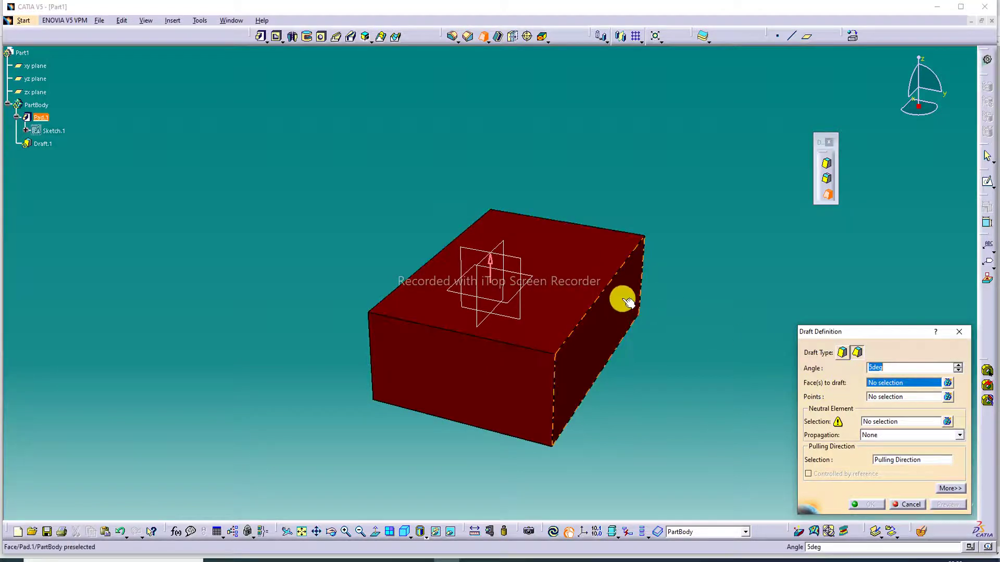
click(608, 319)
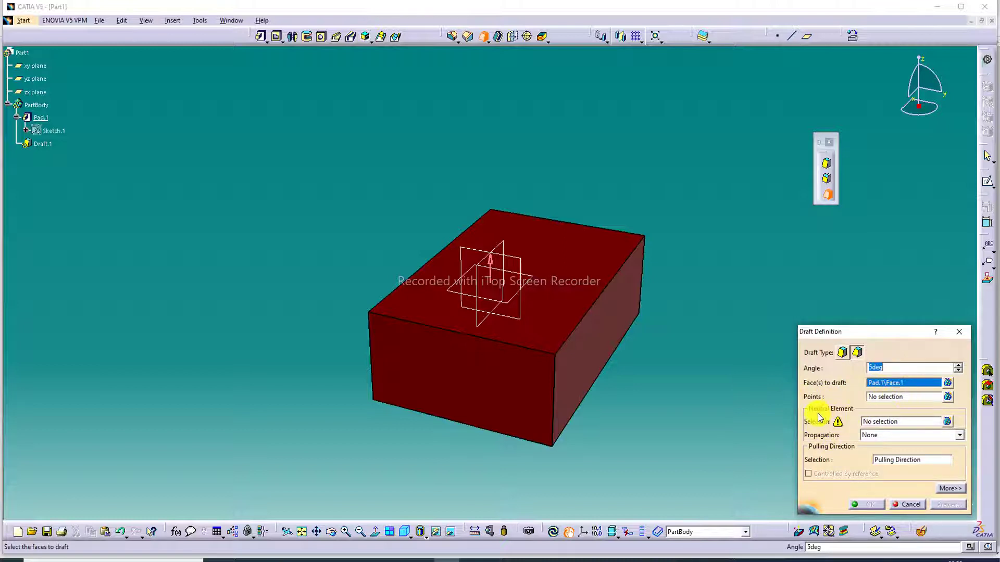
click(874, 423)
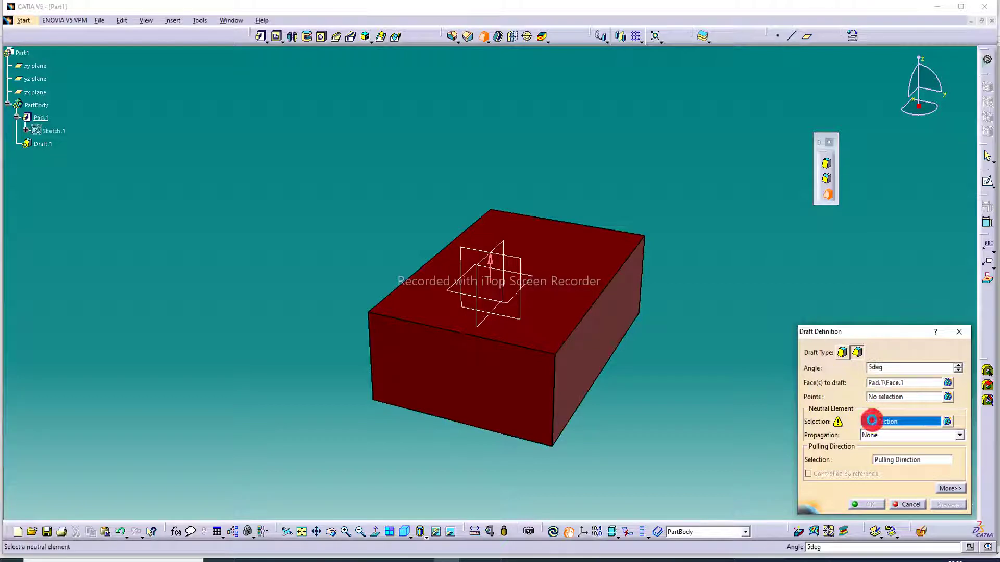
click(585, 281)
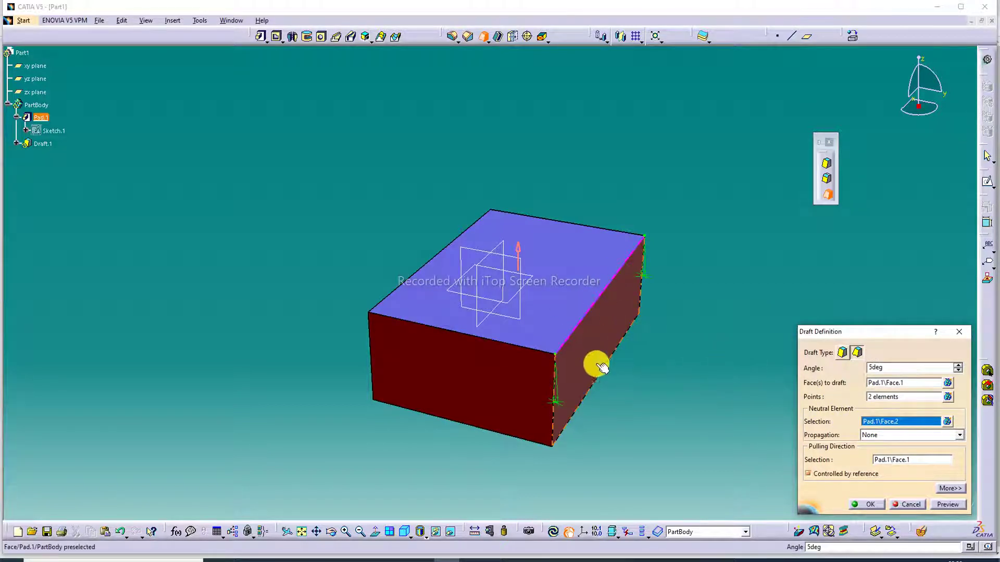
Add four variation points along the top edge of the drafted side face
mouse_move(652, 371)
middle_down()
mouse_move(647, 364)
mouse_move(698, 339)
mouse_move(654, 361)
middle_up()
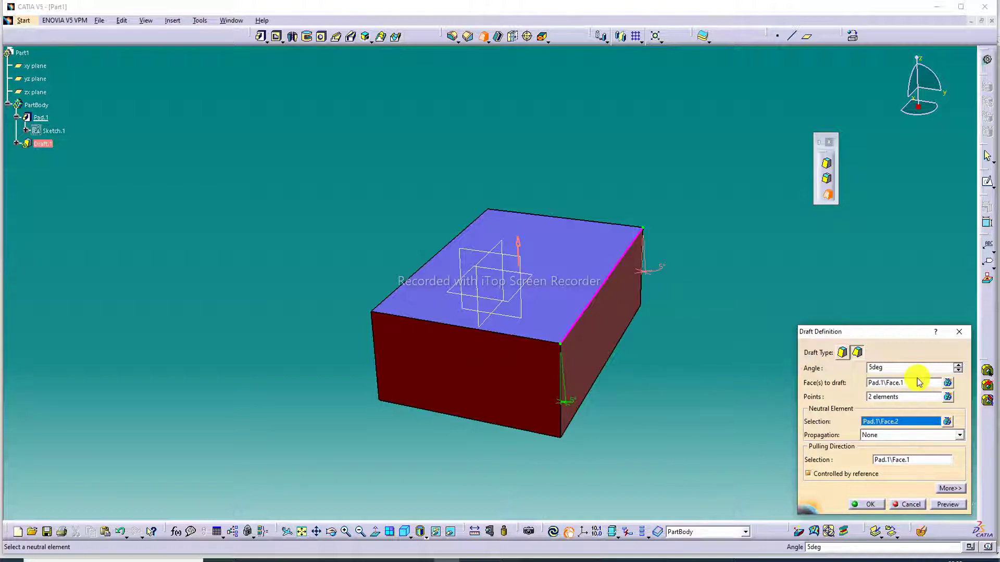
click(909, 397)
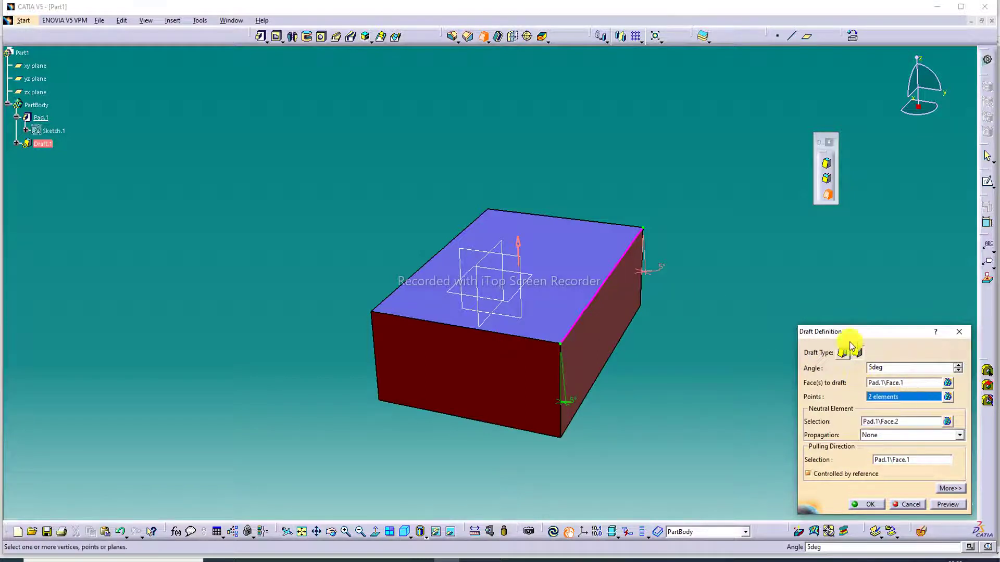
click(617, 264)
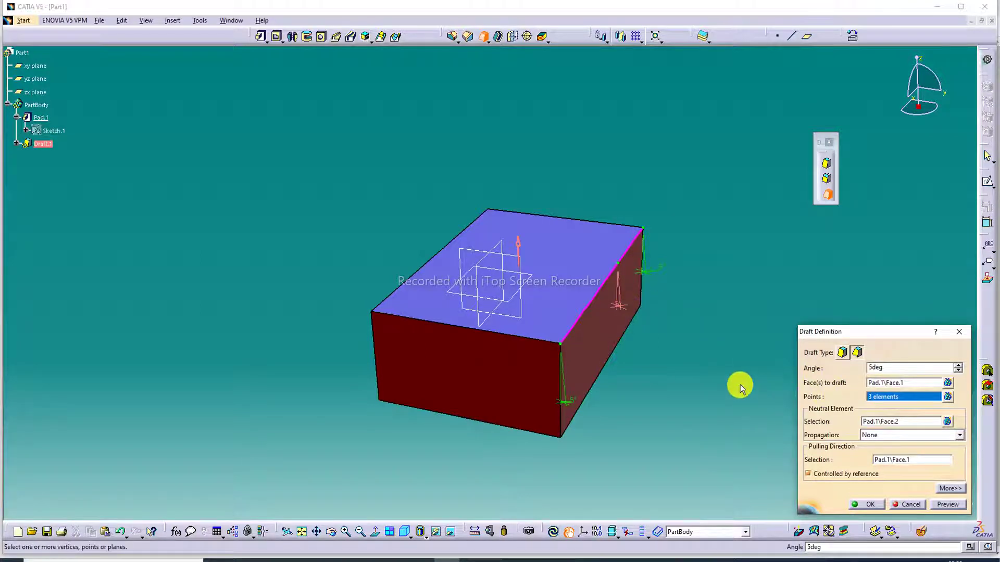
click(594, 295)
click(576, 325)
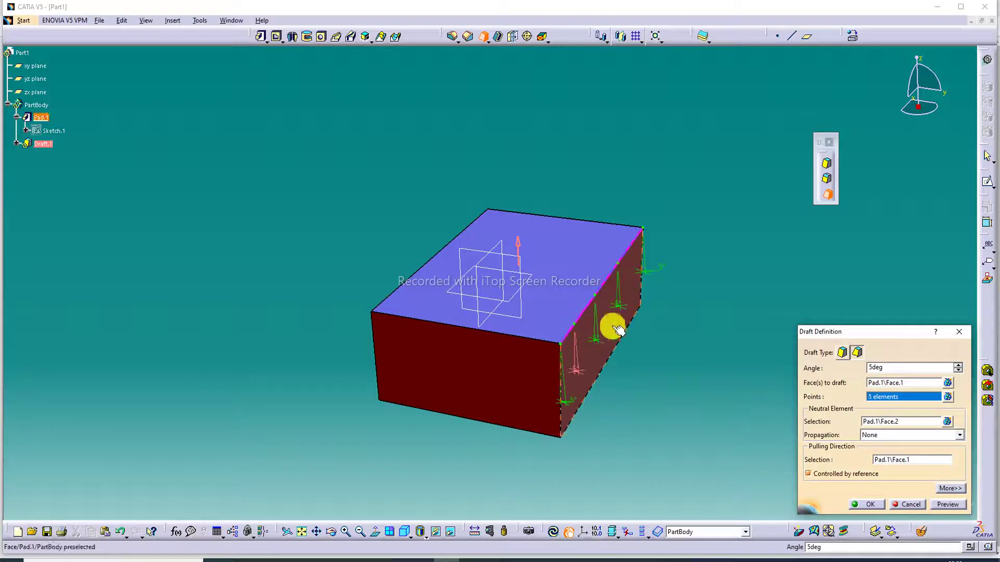
click(632, 254)
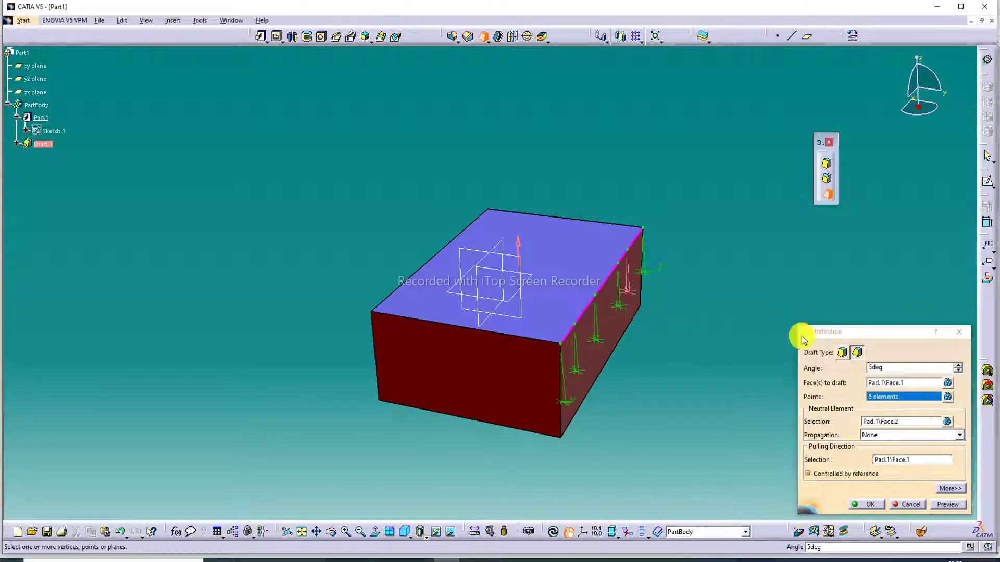
middle_drag(635, 324, 563, 318)
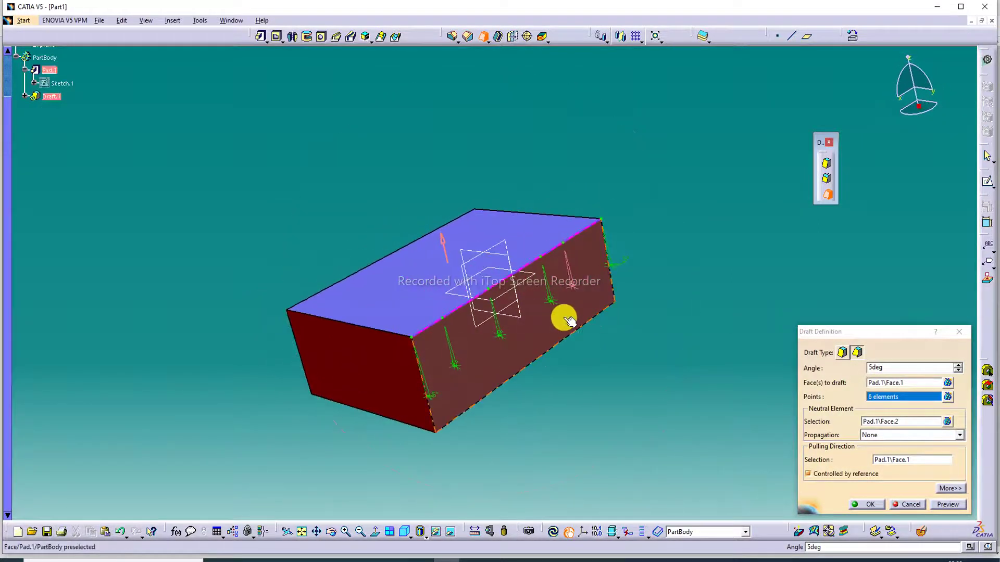
Set the angles at three draft points to 10°, 6° and 10°
double_click(589, 286)
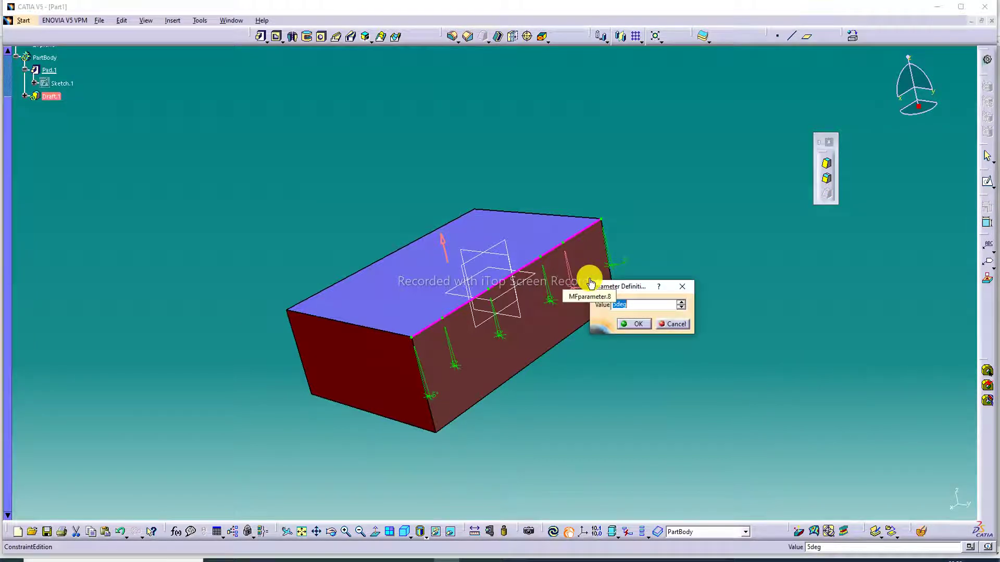
text(1)
key(Return)
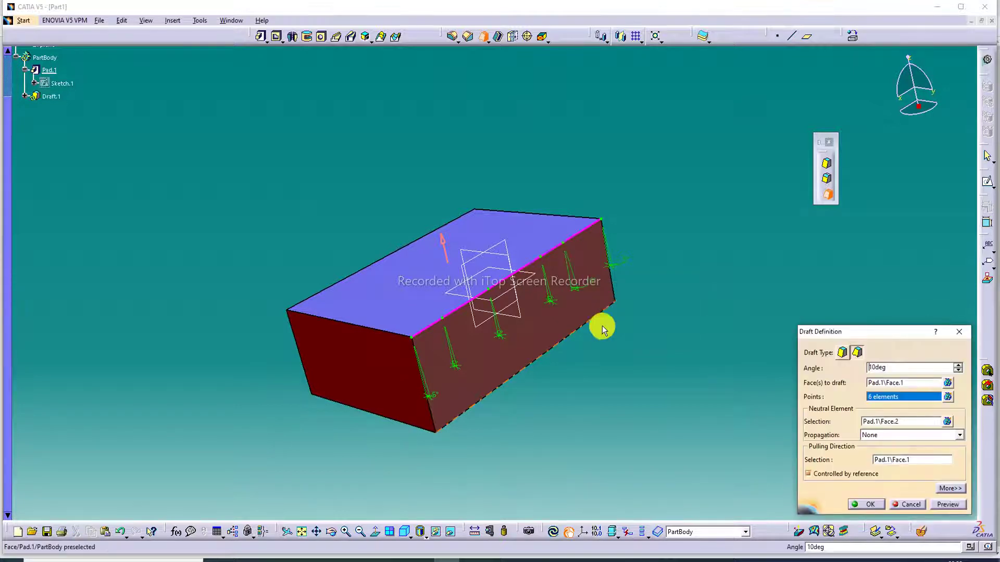
double_click(626, 263)
text(6)
key(Return)
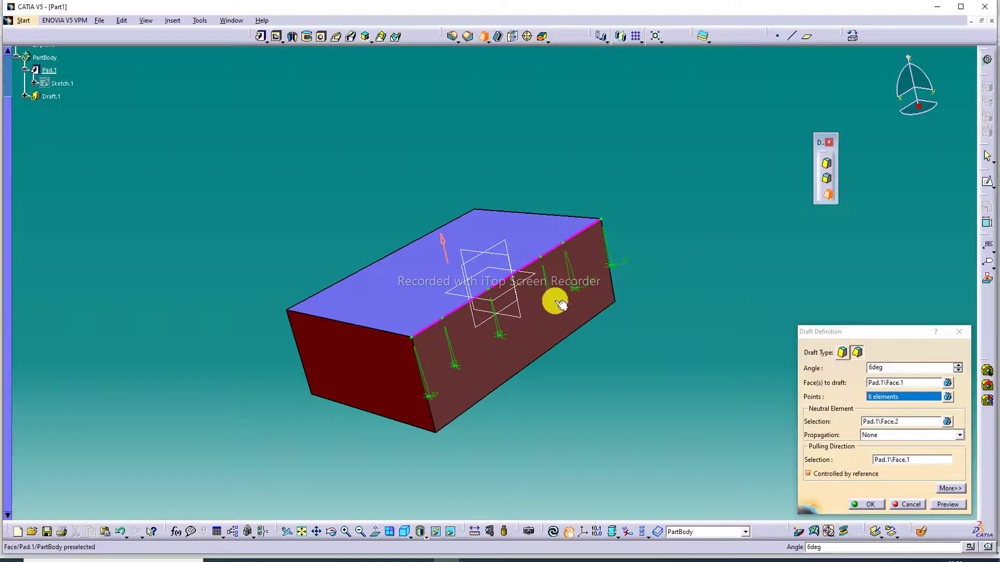
double_click(508, 338)
text(1)
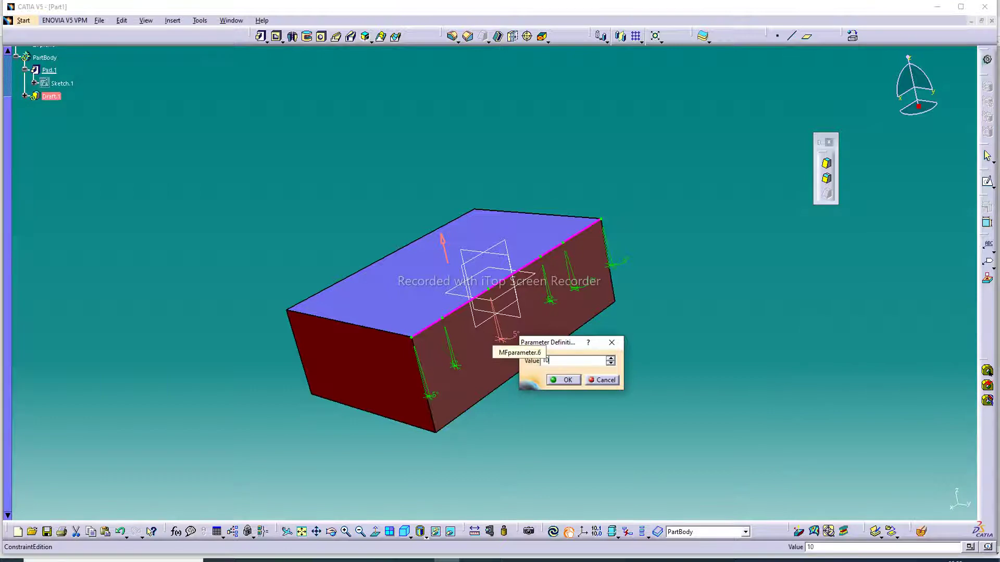
text(0)
key(Return)
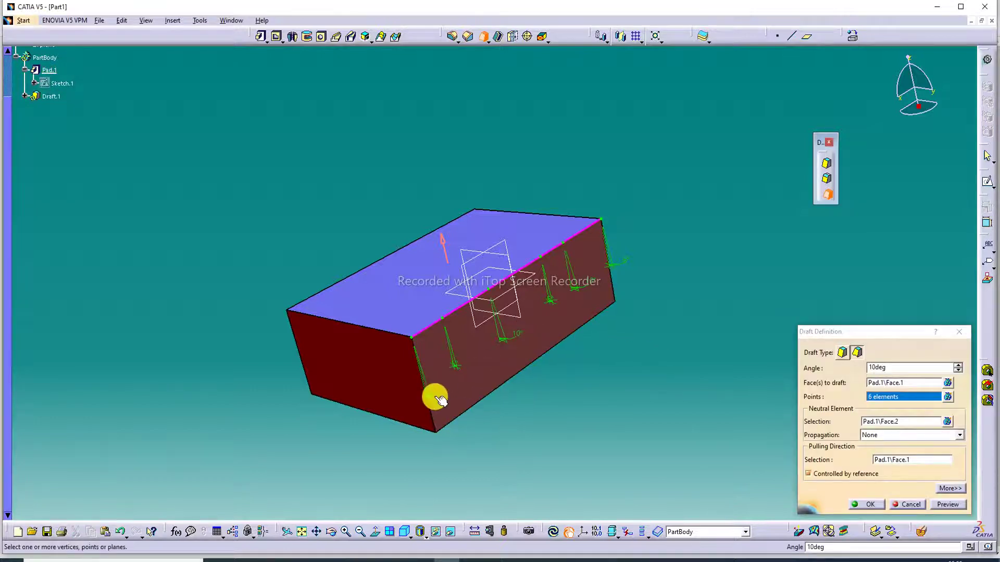
Attempt a lower-corner draft point, dismiss the errors, and set two points to 8° and 6°
click(437, 396)
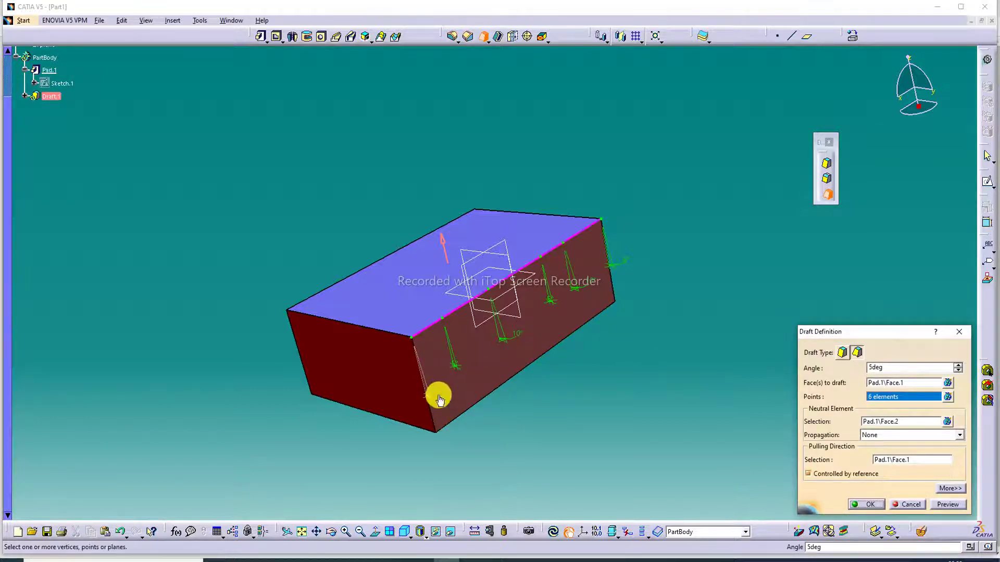
click(441, 397)
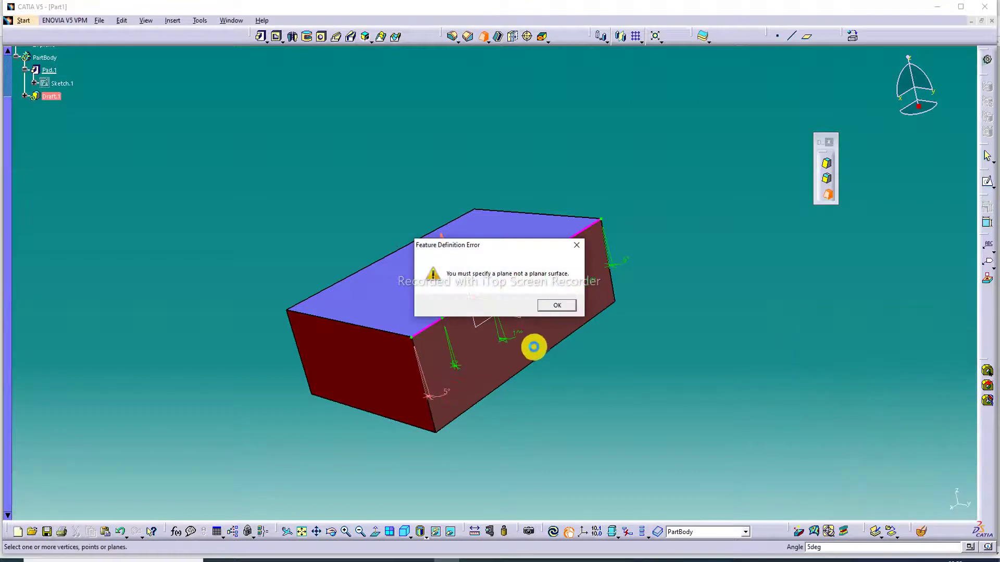
click(577, 245)
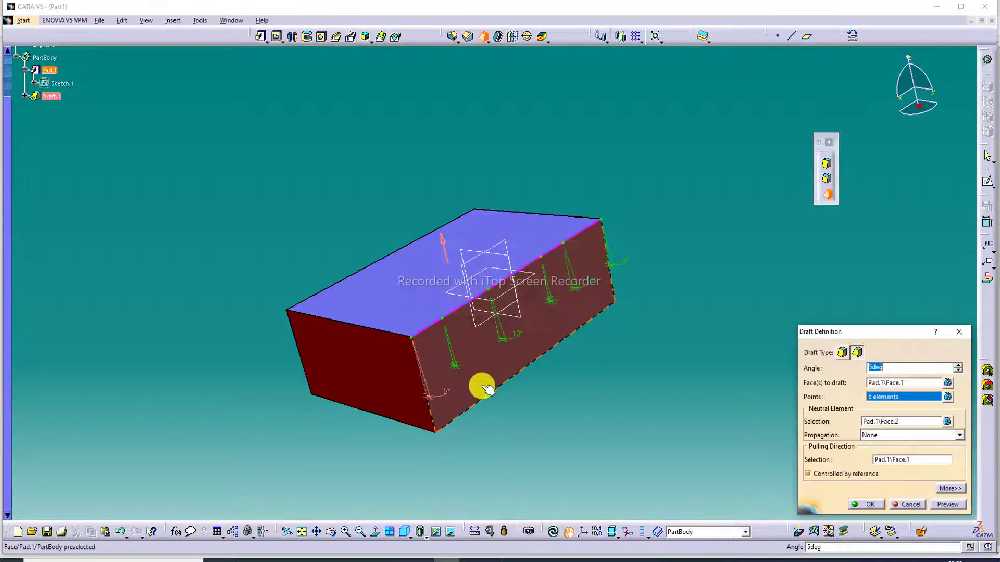
click(447, 397)
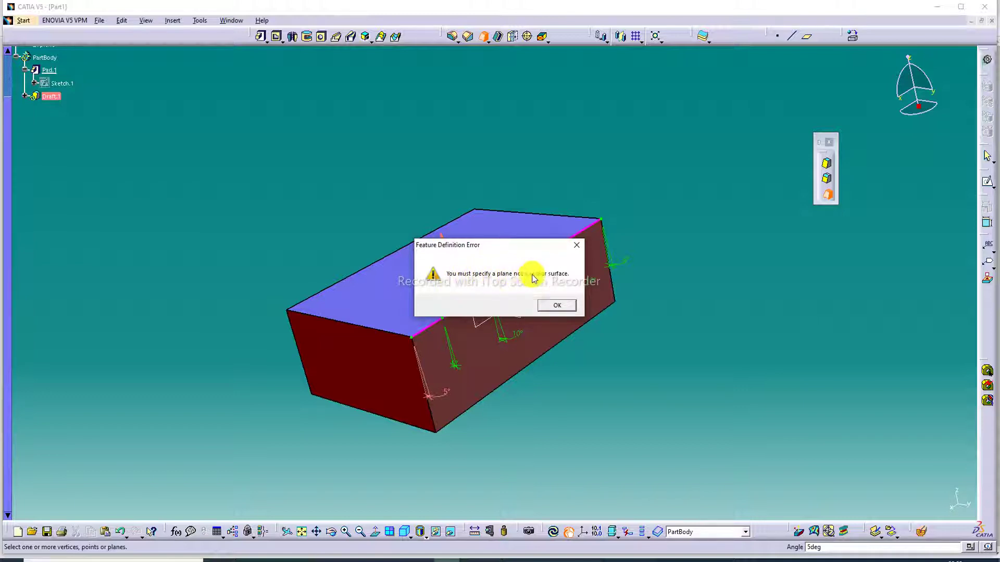
click(576, 245)
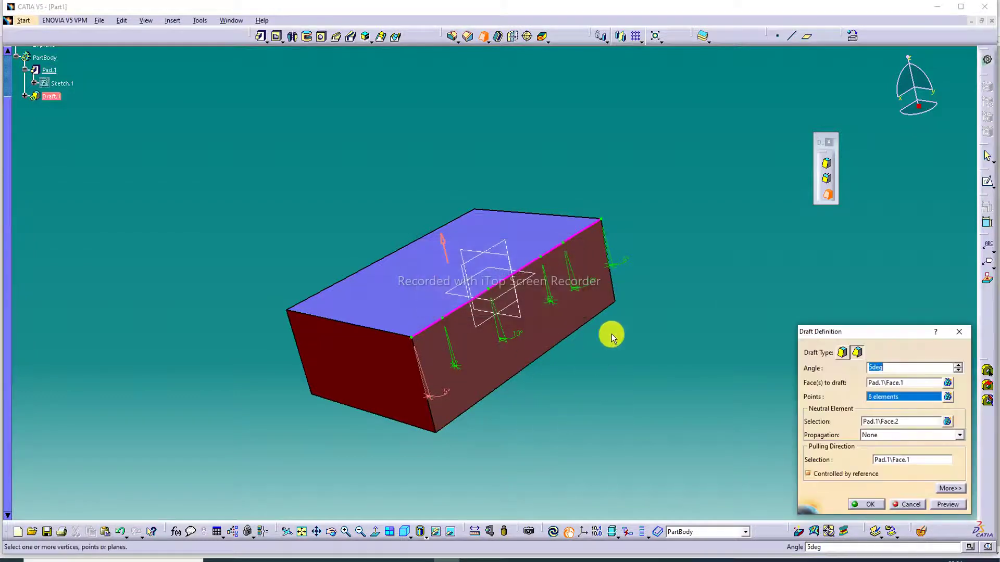
click(452, 364)
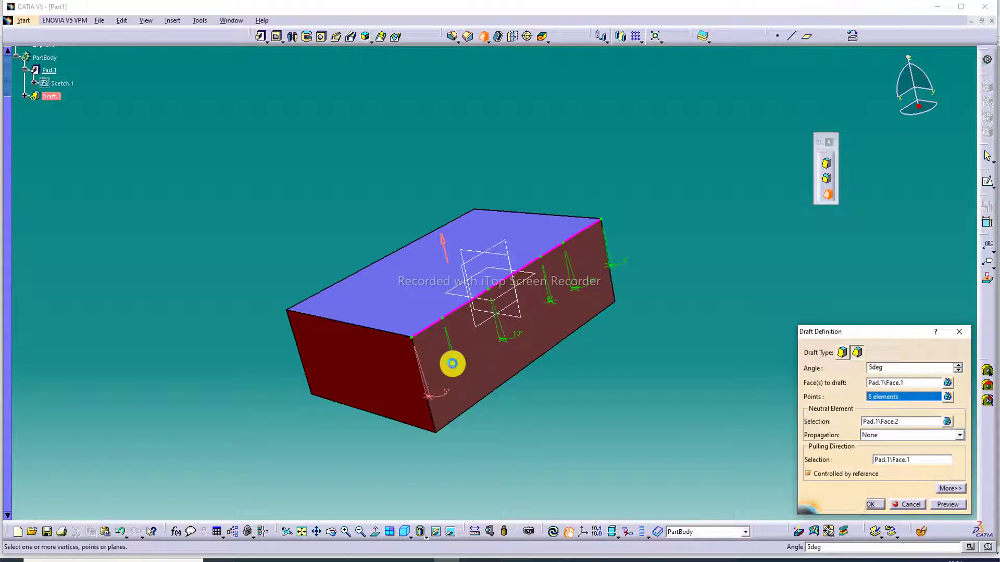
double_click(475, 367)
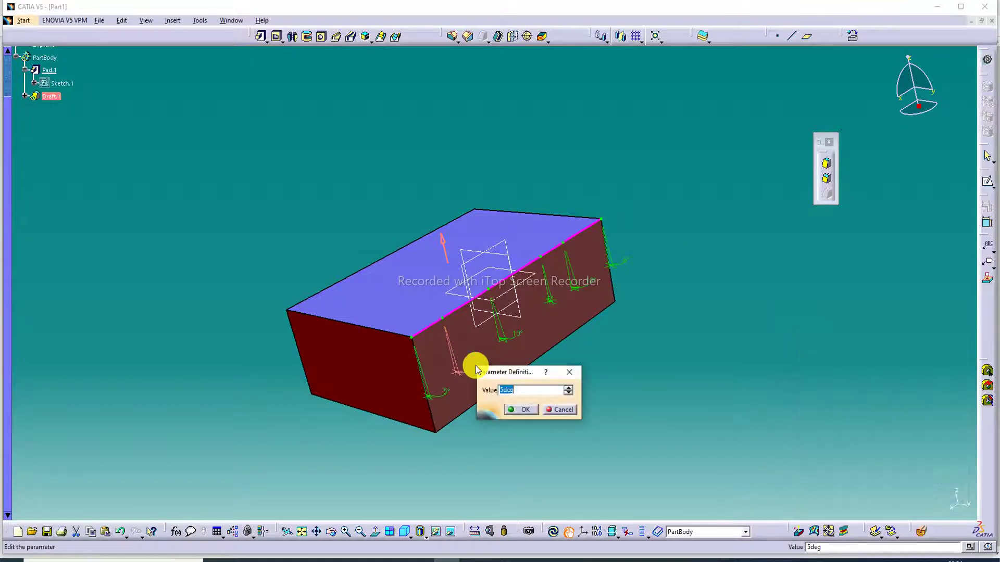
text(8)
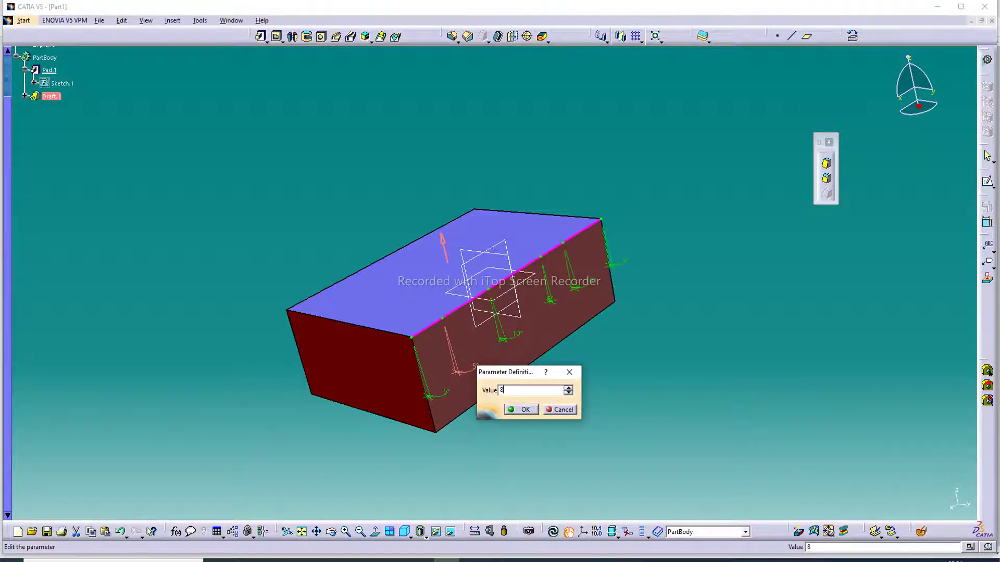
key(Return)
double_click(443, 392)
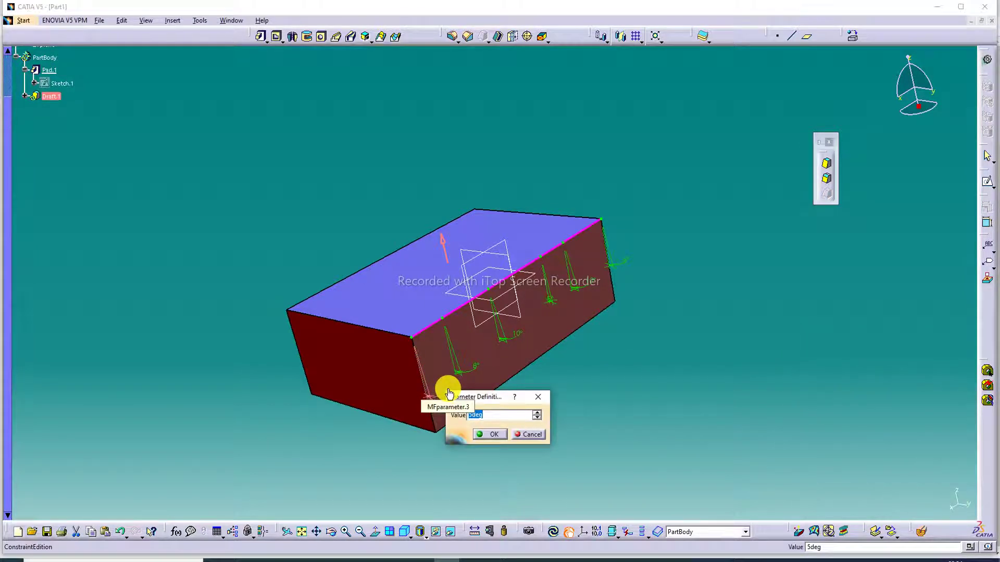
key(Return)
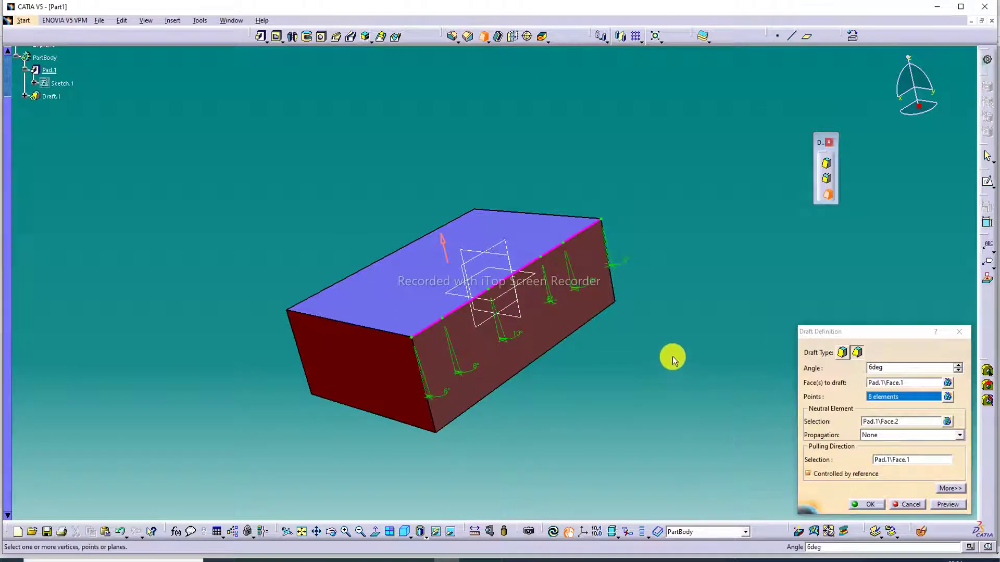
Preview the variable draft, raise its angle to 8deg, and create Draft.1
click(947, 504)
middle_drag(635, 367, 696, 288)
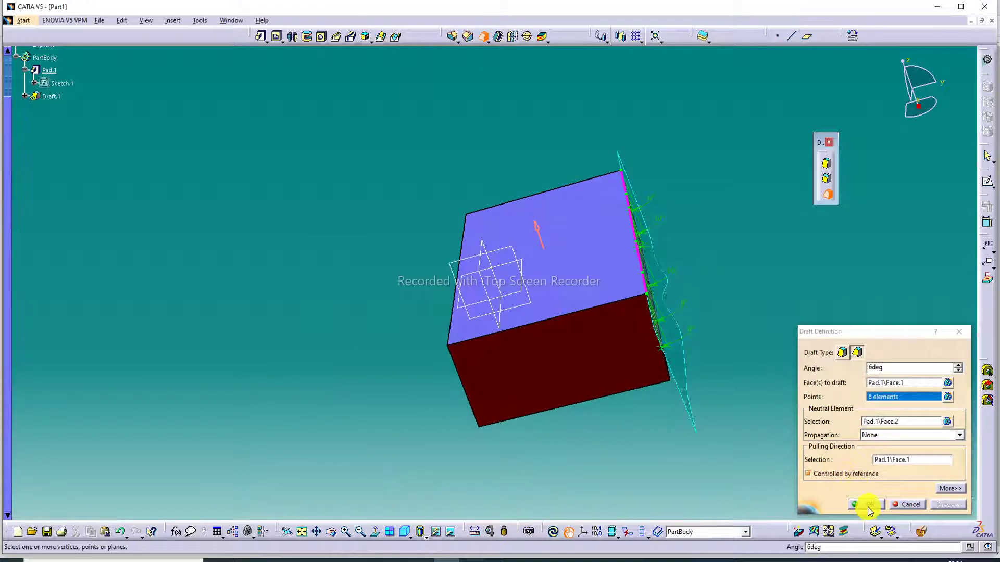
click(957, 365)
click(957, 365)
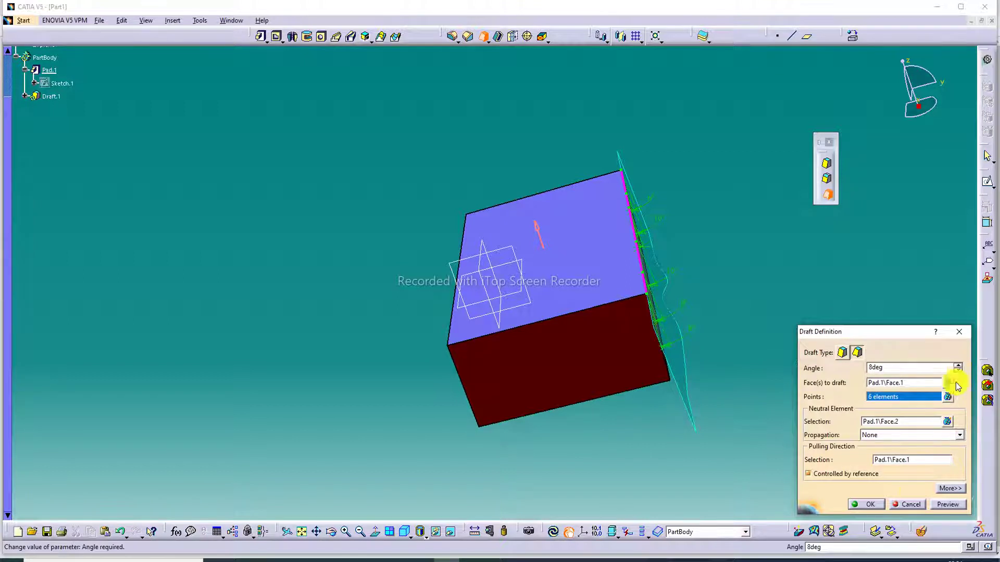
click(873, 506)
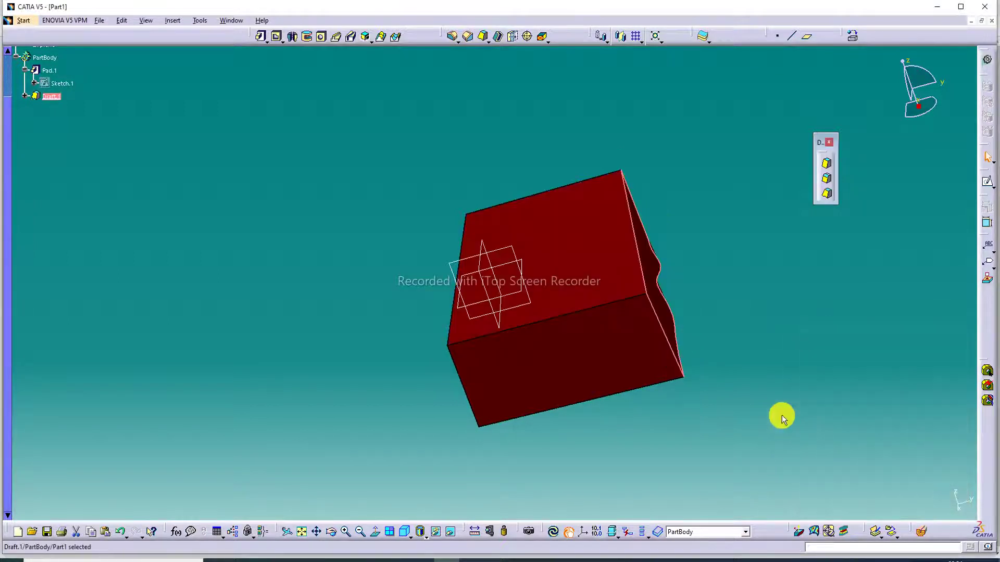
middle_drag(755, 254, 607, 302)
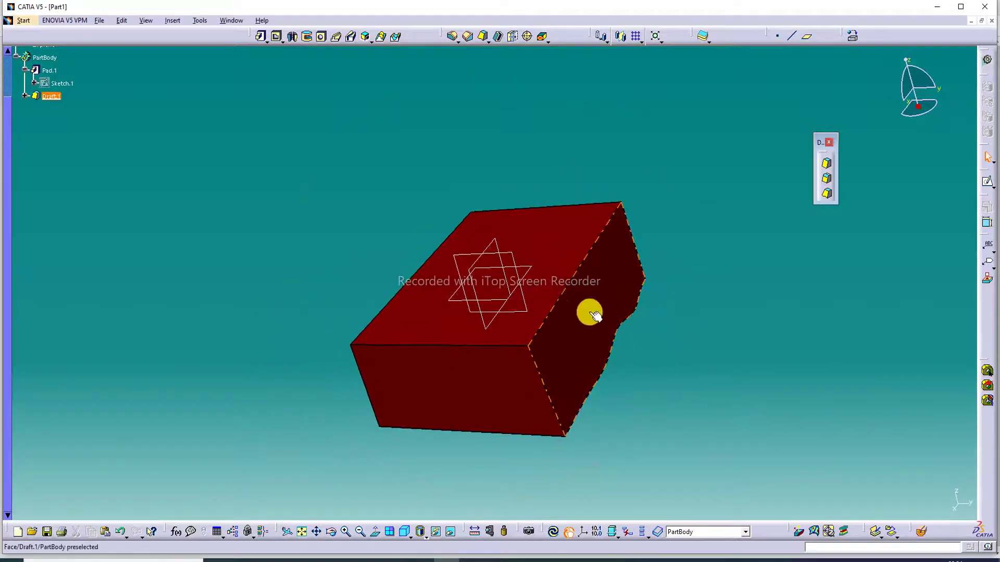
Give the drafted side face a light grey fill colour through its Properties
right_click(589, 311)
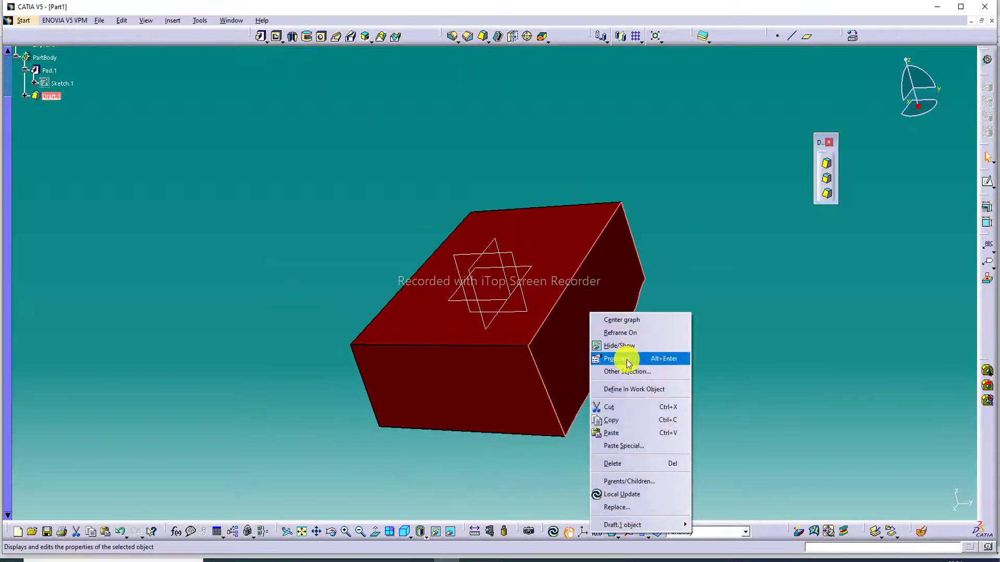
click(629, 359)
click(690, 206)
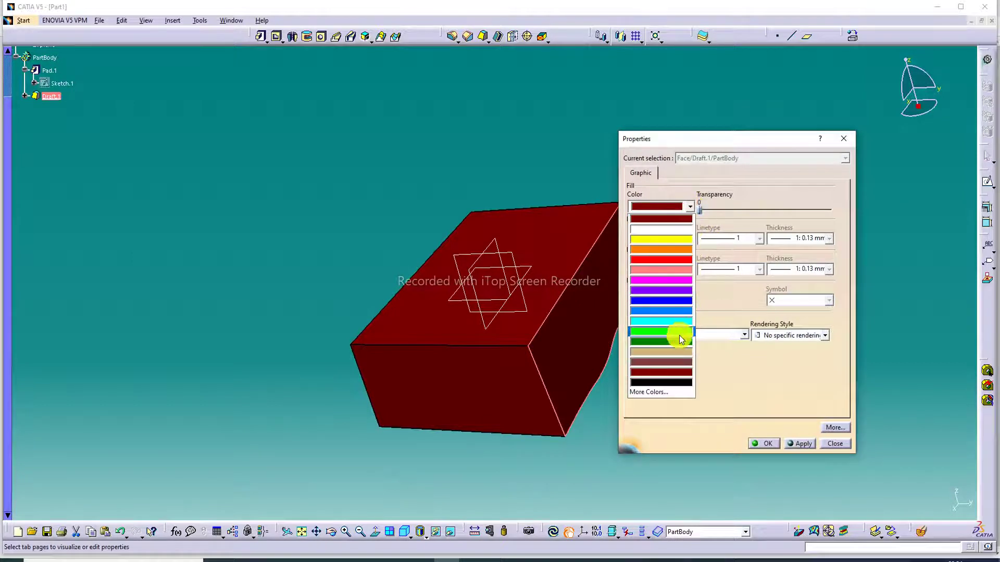
click(673, 230)
click(762, 443)
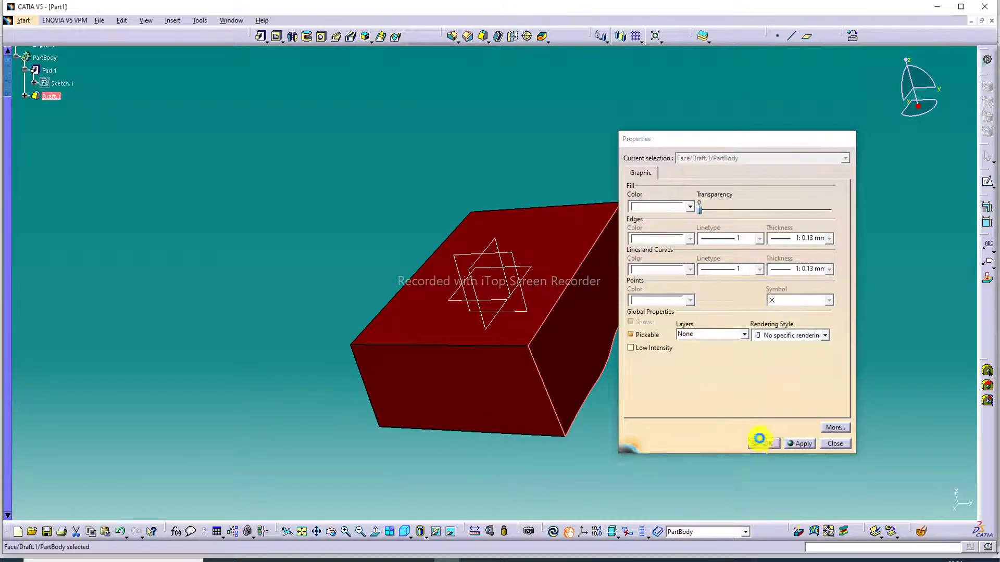
middle_drag(696, 279, 572, 323)
Reopen Draft.1 and set the first two point angles to 15° and 10°
double_click(572, 323)
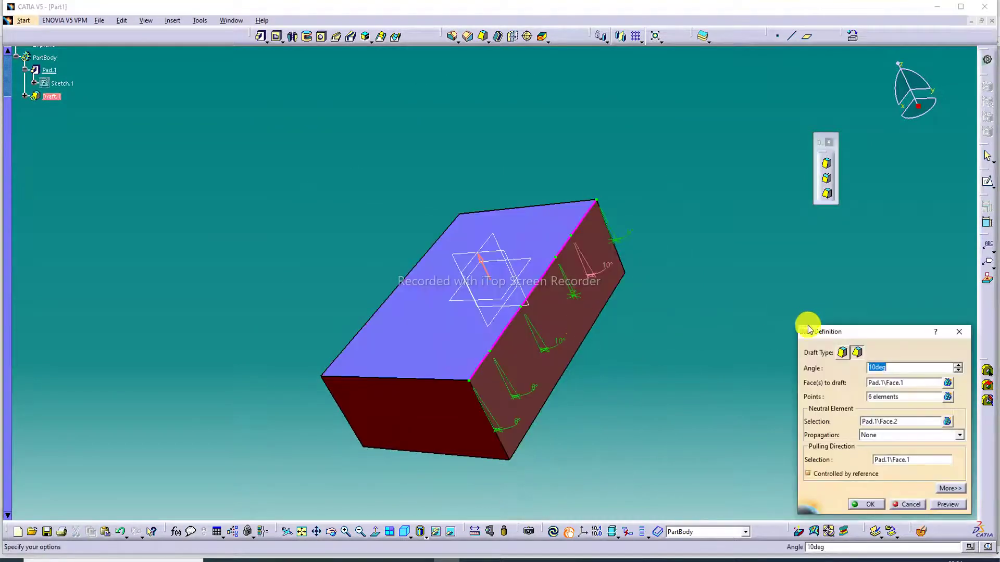
double_click(613, 267)
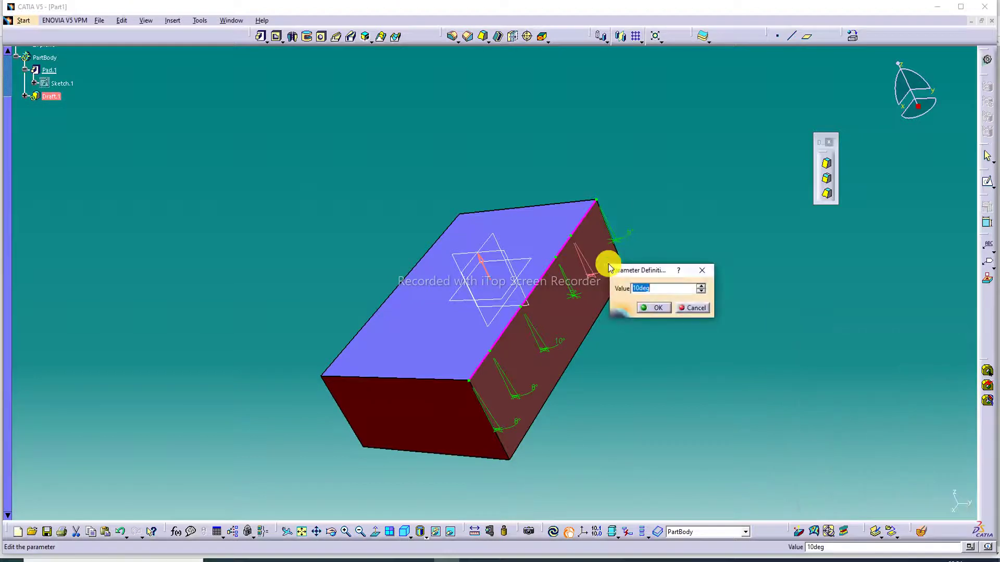
text(15)
key(Return)
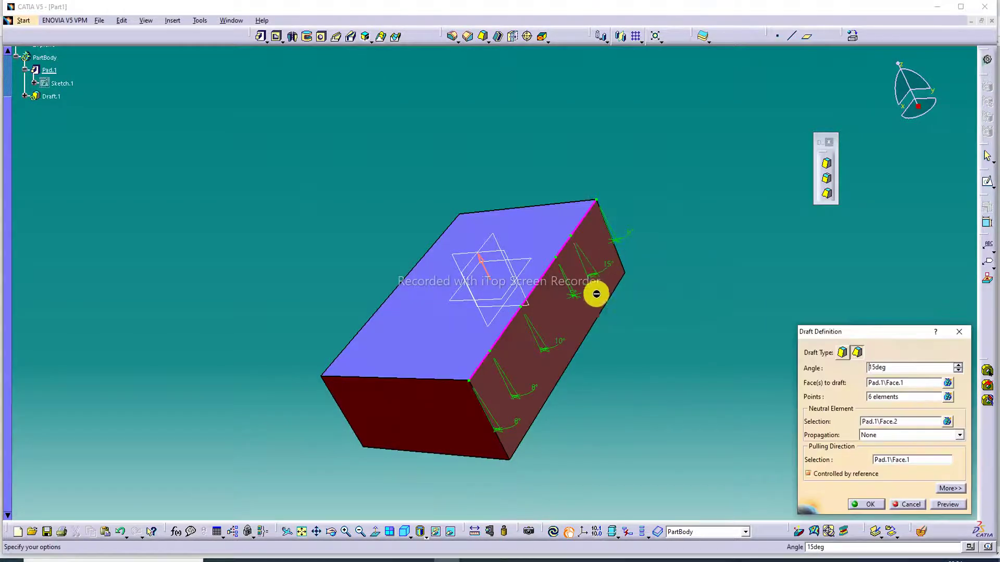
key(Delete)
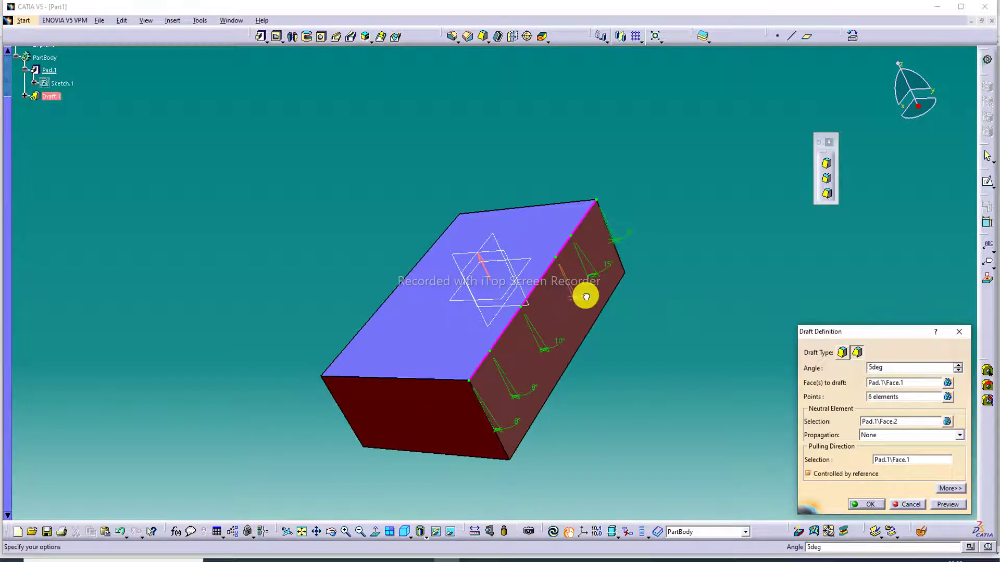
double_click(583, 294)
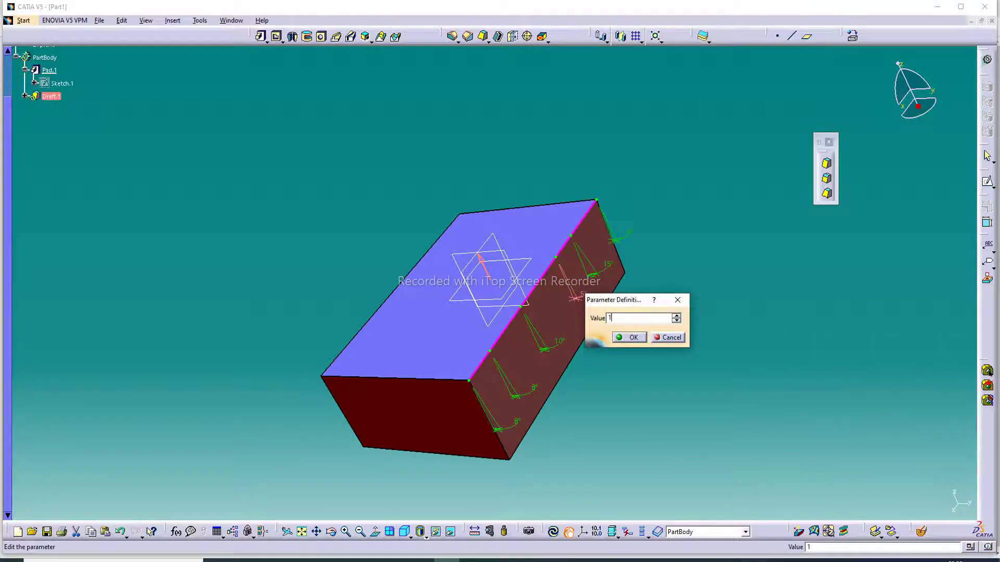
key(Return)
Set the remaining point angles to 18° and 10°, then preview and apply the draft
double_click(563, 341)
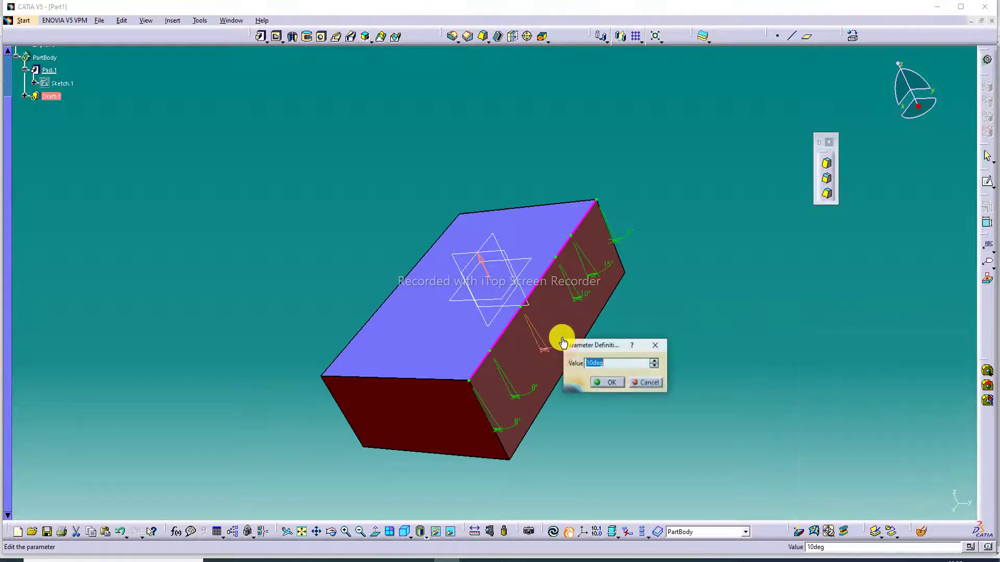
text(1)
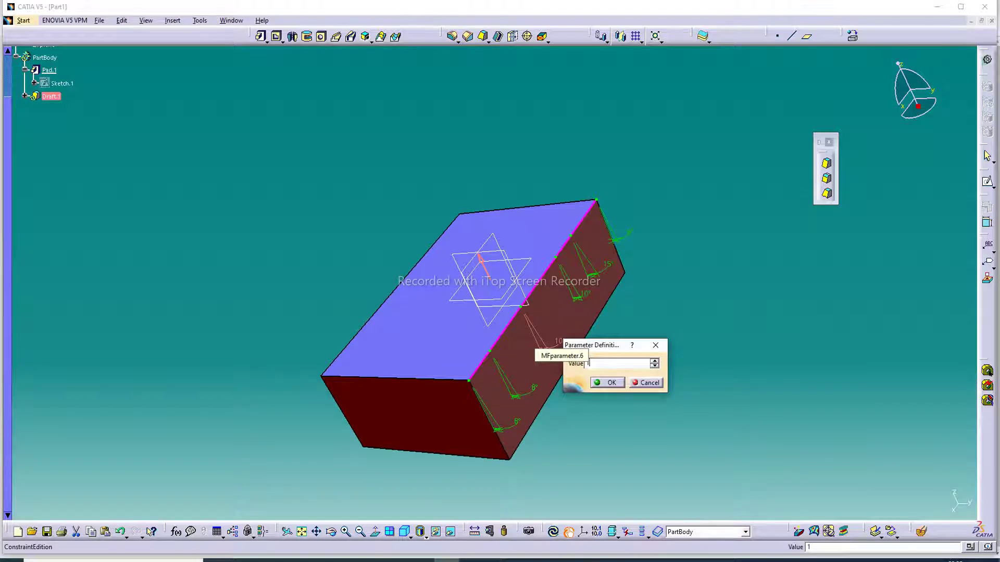
text(8)
key(Return)
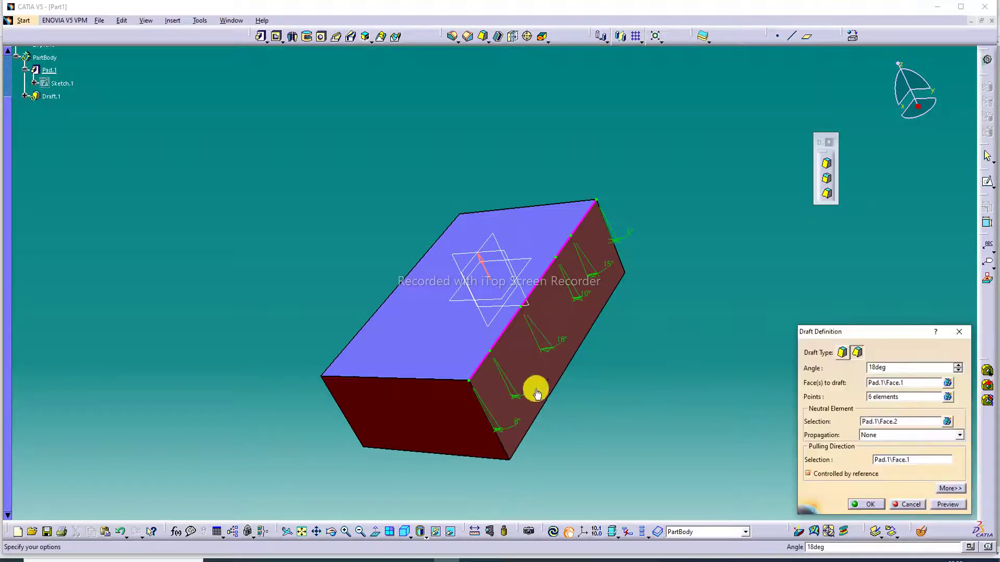
double_click(536, 390)
text(1)
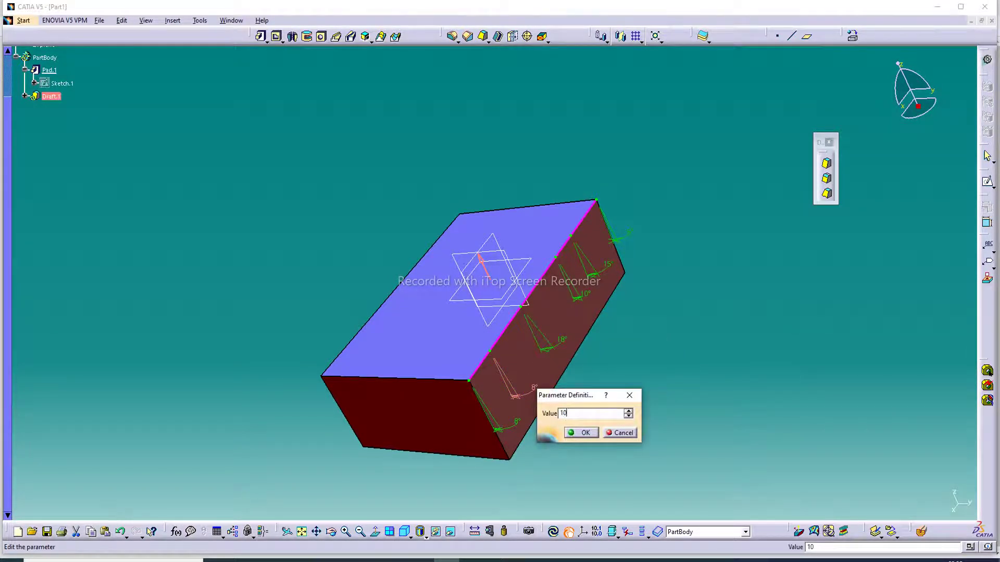
text(0)
key(Return)
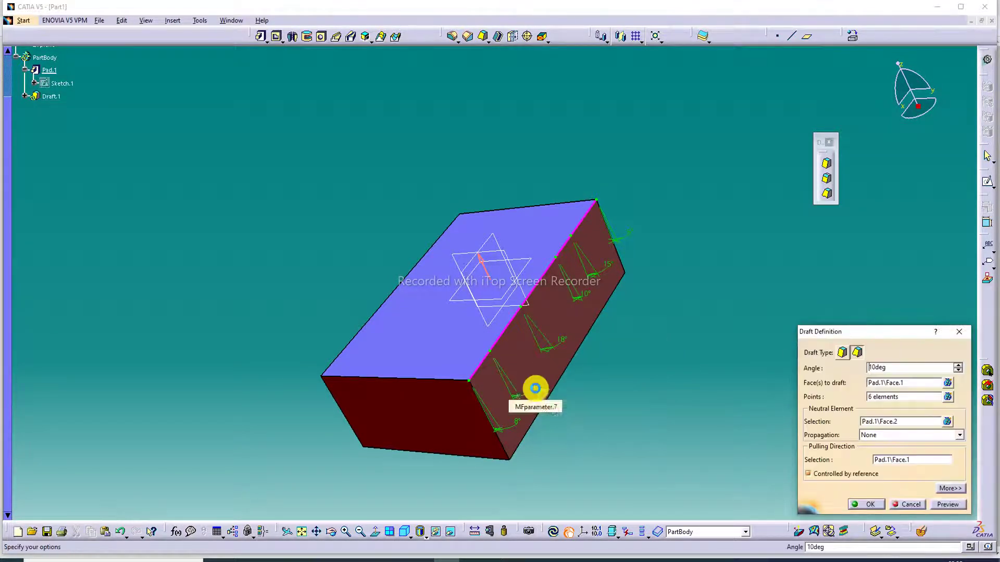
click(949, 506)
click(863, 504)
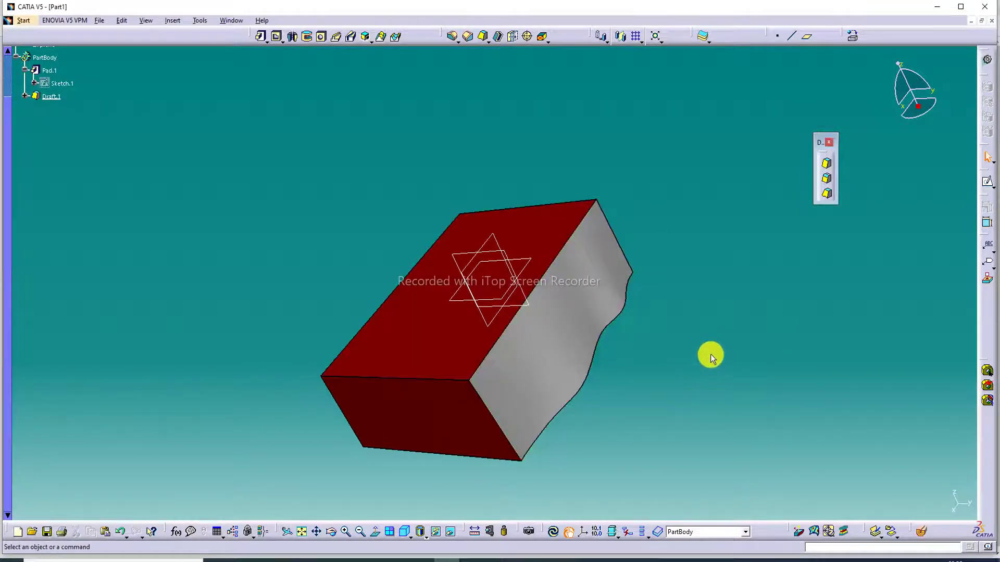
middle_drag(702, 351, 732, 230)
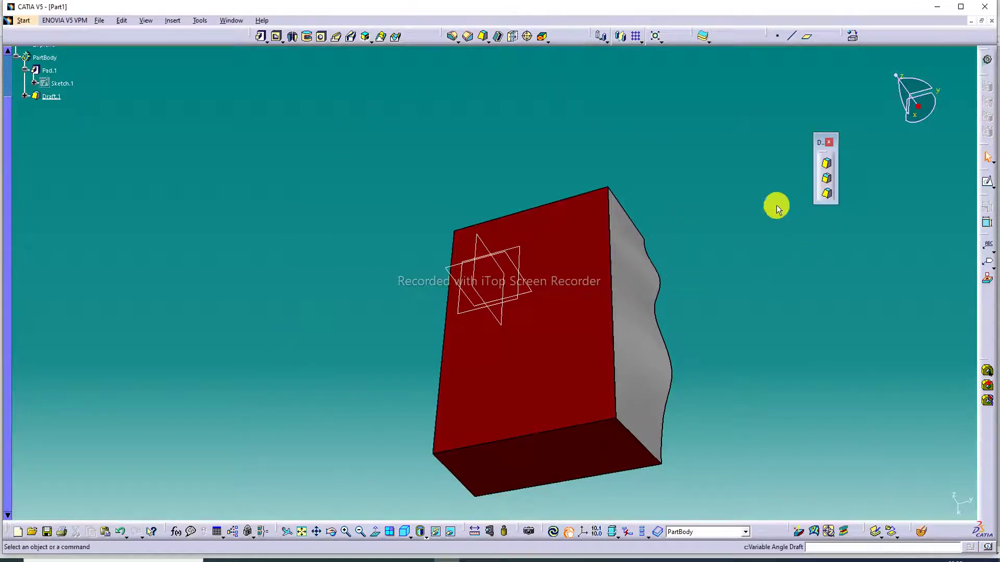
middle_drag(567, 286, 511, 225)
middle_drag(644, 230, 259, 403)
middle_drag(526, 156, 408, 282)
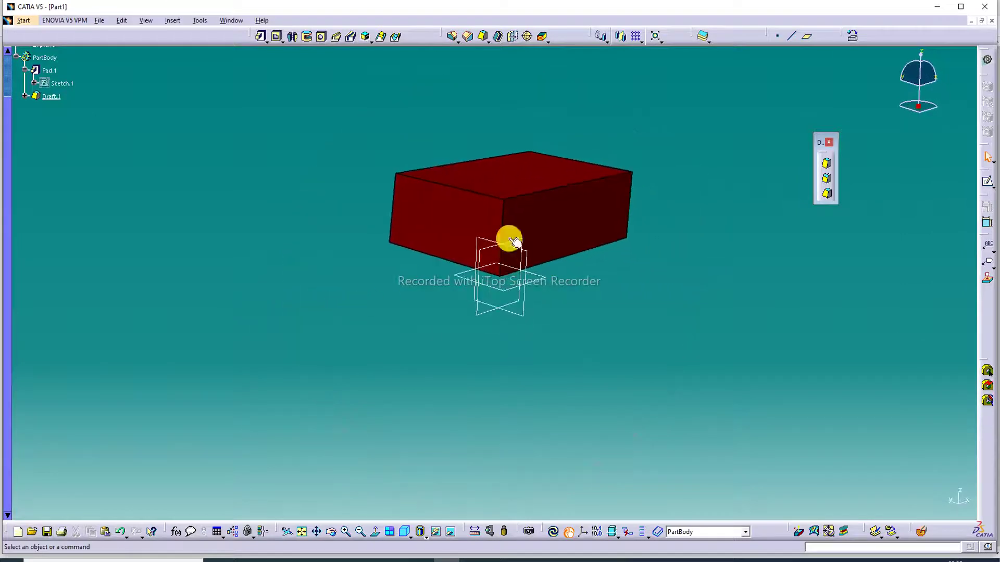
middle_drag(605, 134, 578, 118)
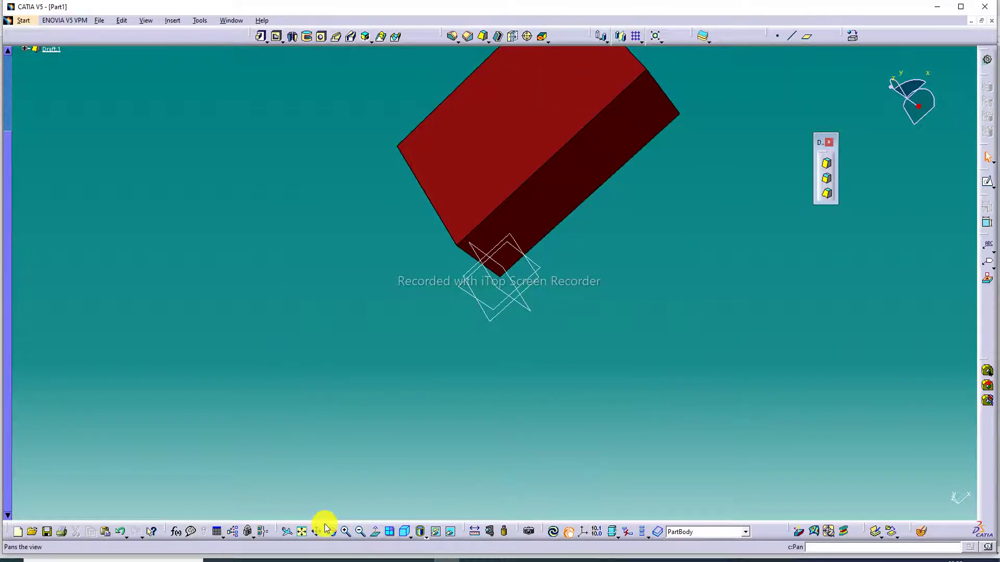
click(302, 531)
middle_drag(685, 125, 698, 276)
Start a second variable draft on the adjacent side face, top face neutral, with three edge points
click(827, 192)
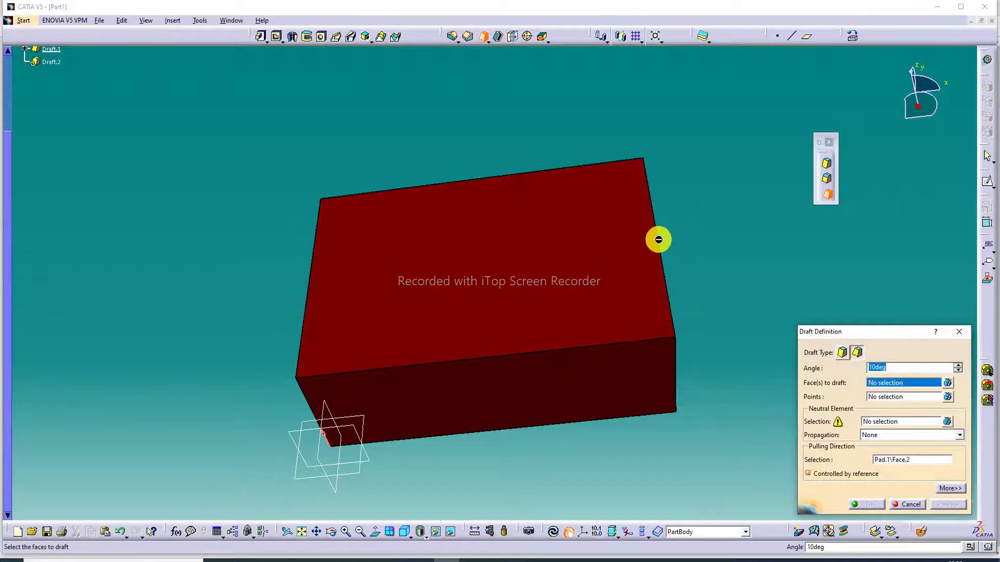
middle_drag(743, 279, 653, 311)
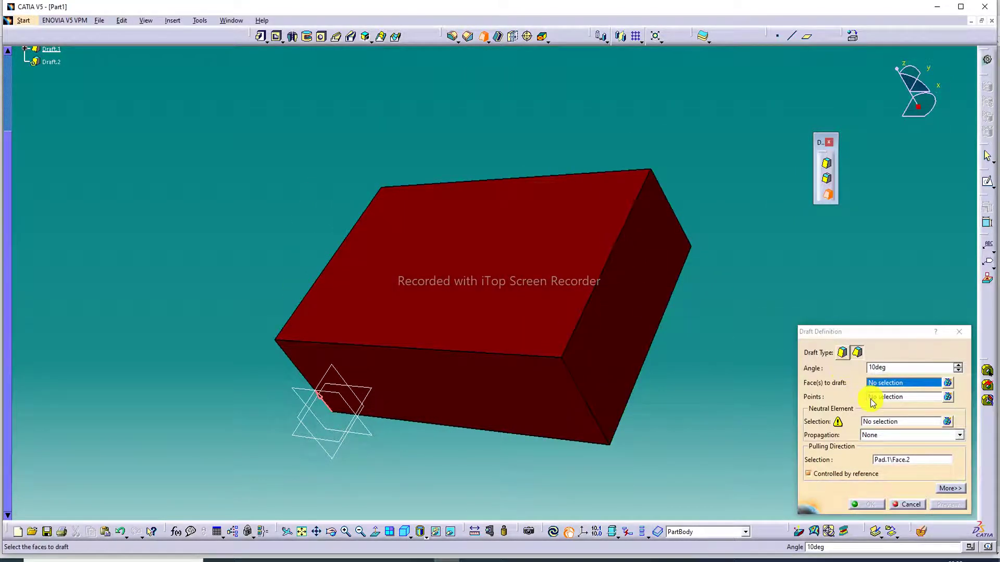
click(620, 323)
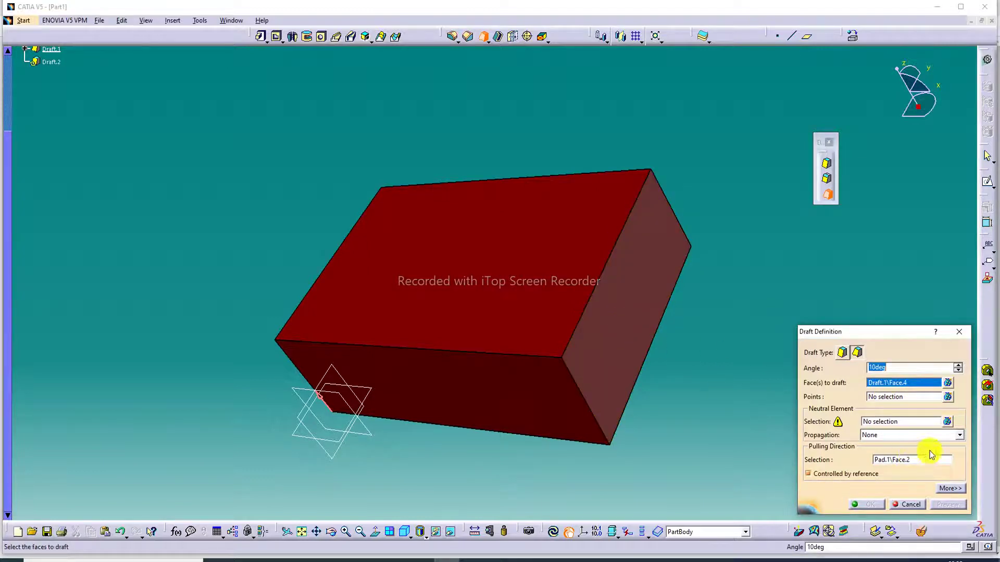
click(887, 421)
click(520, 319)
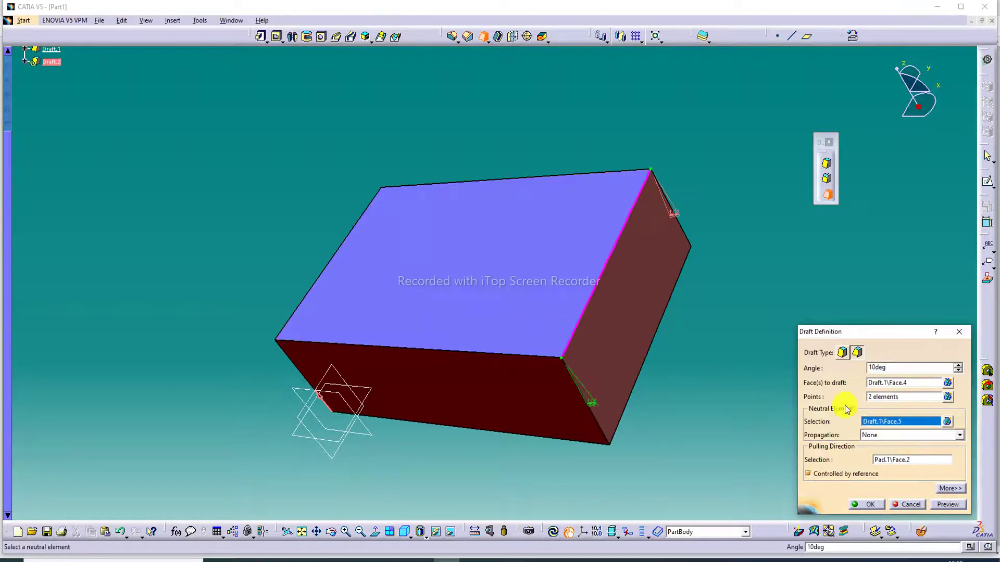
click(895, 398)
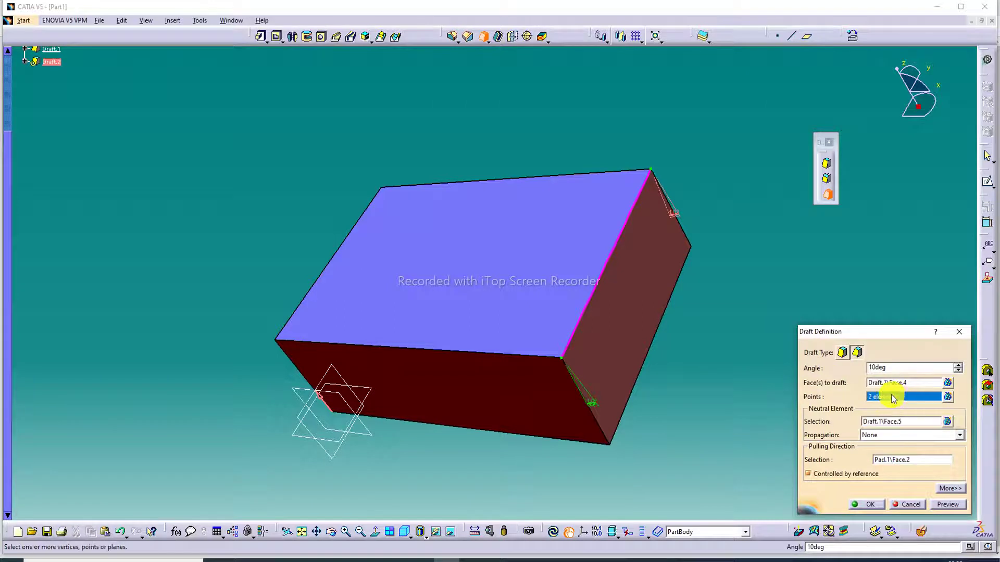
click(632, 220)
click(607, 260)
click(584, 311)
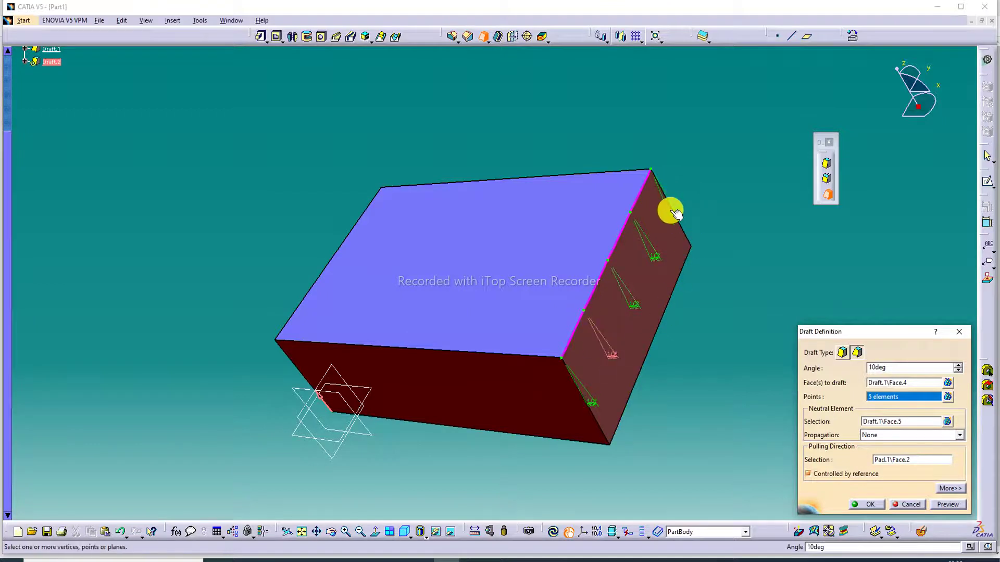
Set the first three draft point angles to 20°, 30° and 20°
double_click(694, 198)
text(20)
key(Return)
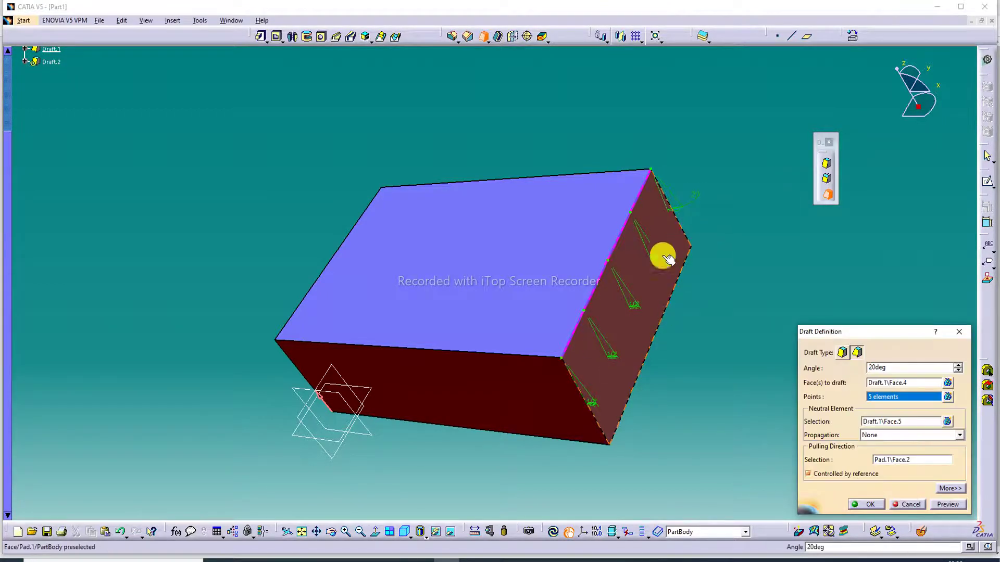
click(669, 256)
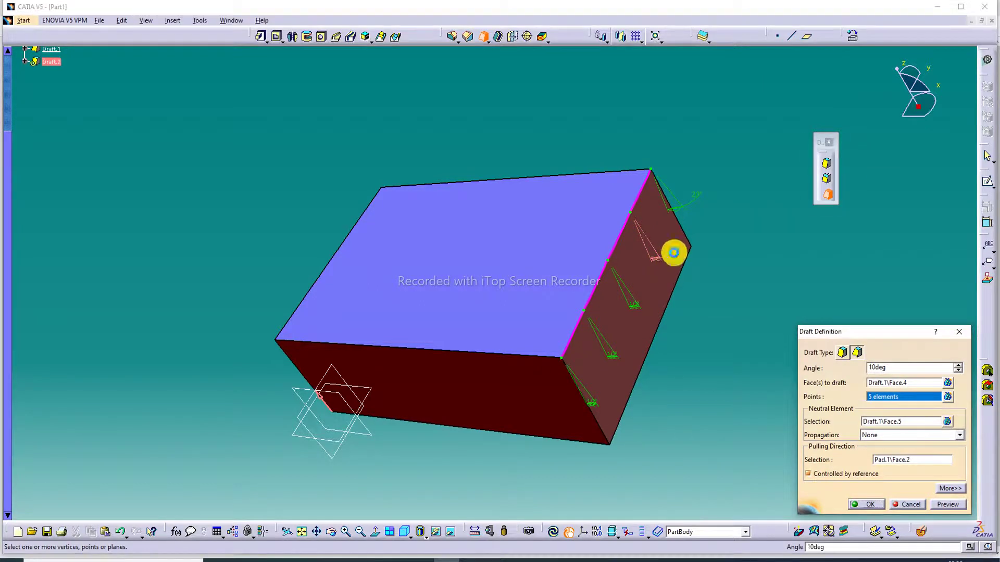
double_click(676, 258)
text(3)
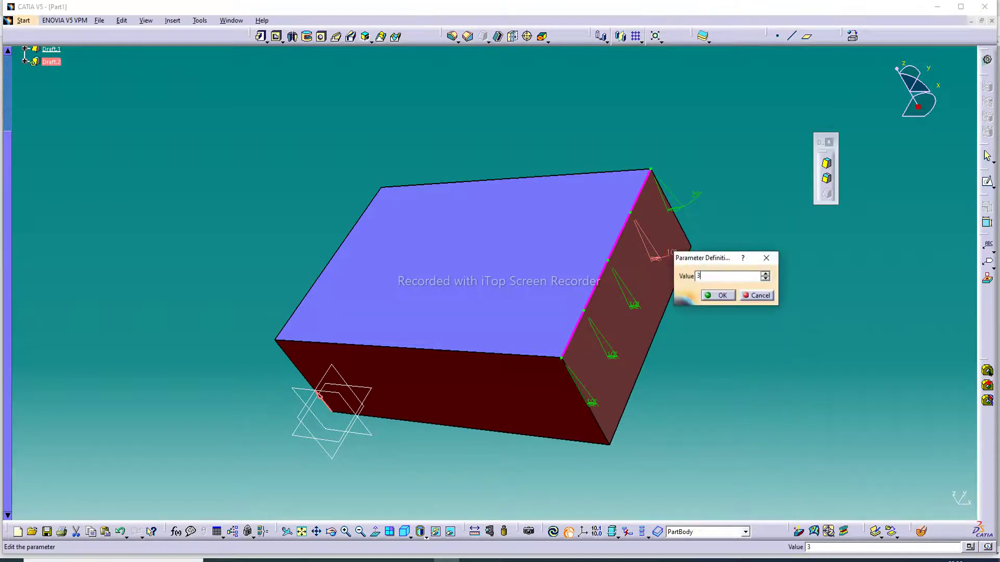
text(0)
key(Return)
click(638, 310)
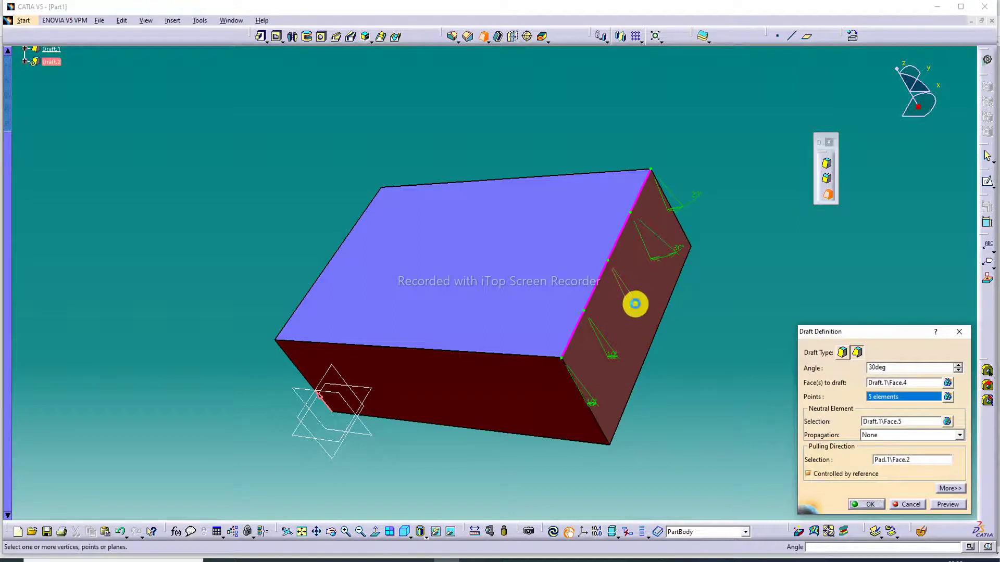
double_click(654, 310)
text(20)
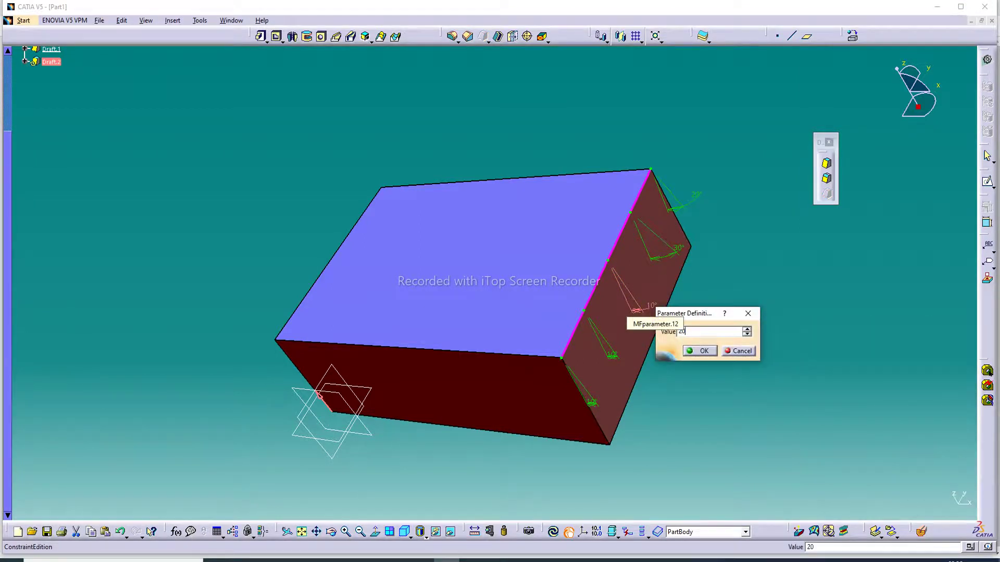
key(Return)
Set the last two point angles to 30° and 20°, then preview and apply Draft.2
click(617, 358)
double_click(633, 357)
text(30)
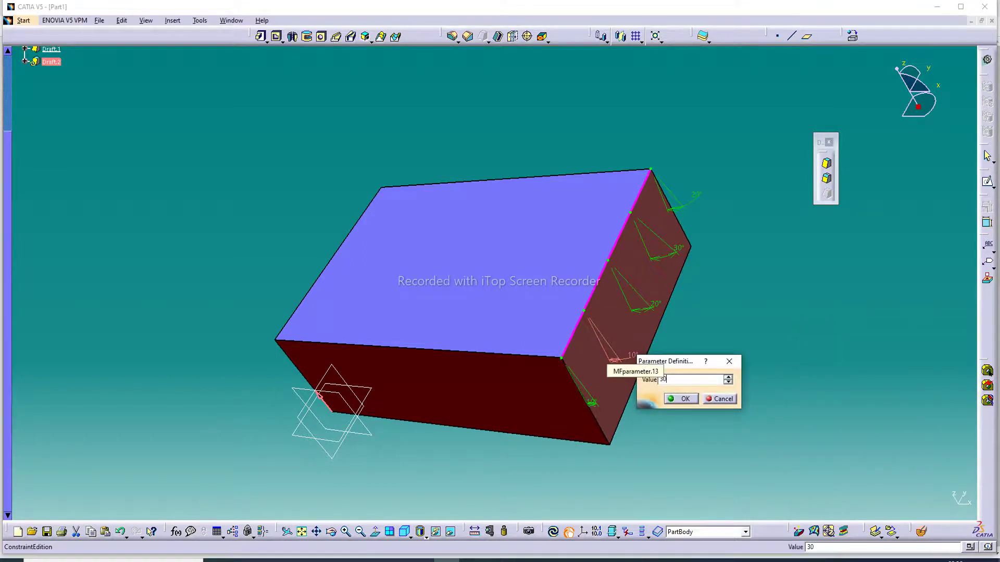
key(Return)
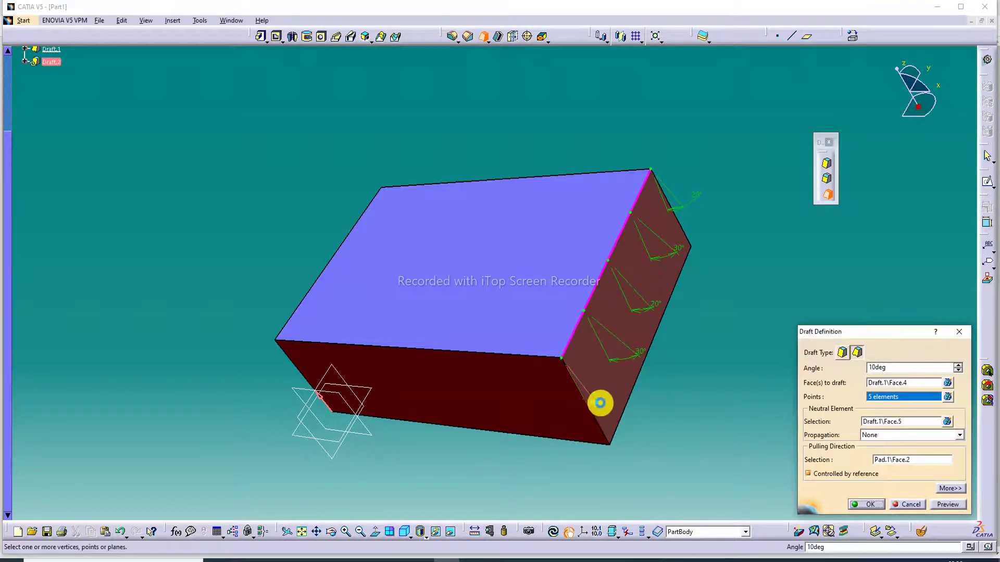
double_click(619, 405)
text(20)
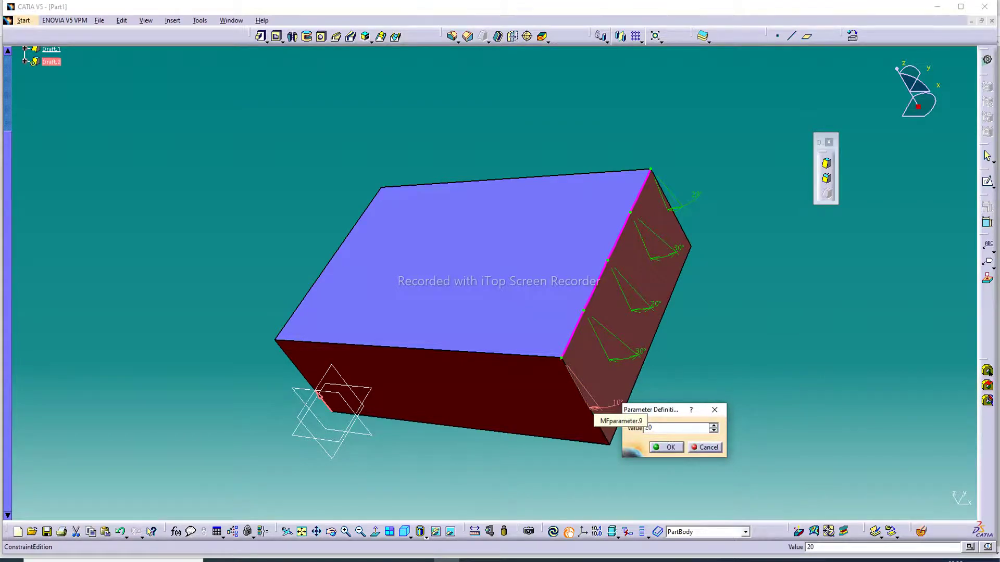
key(Return)
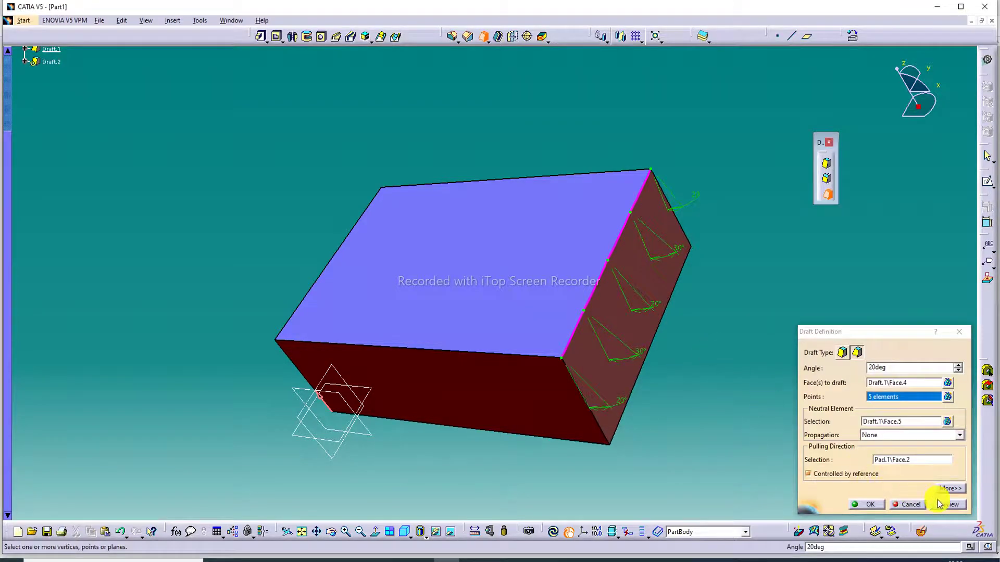
click(946, 504)
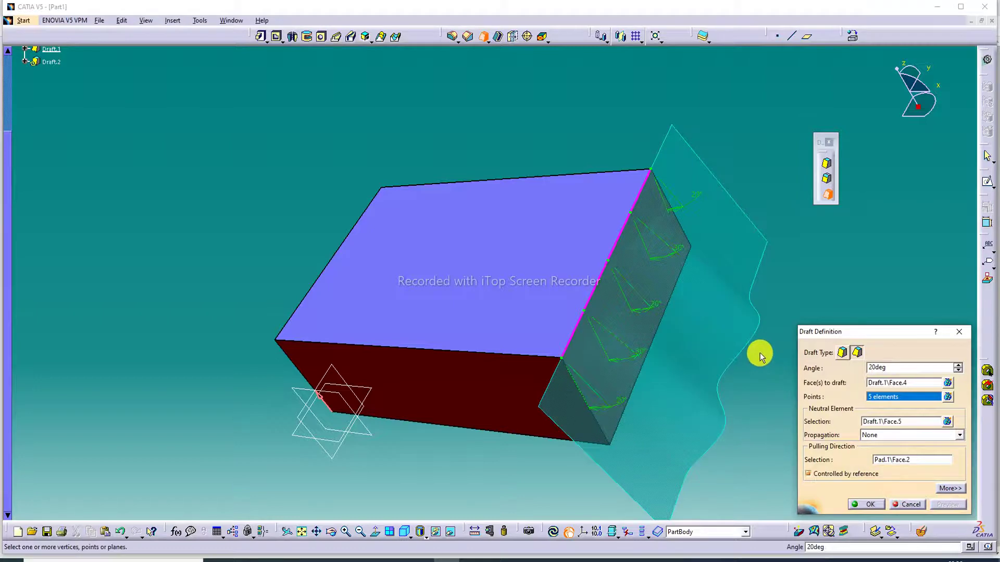
middle_drag(760, 354, 761, 399)
click(873, 507)
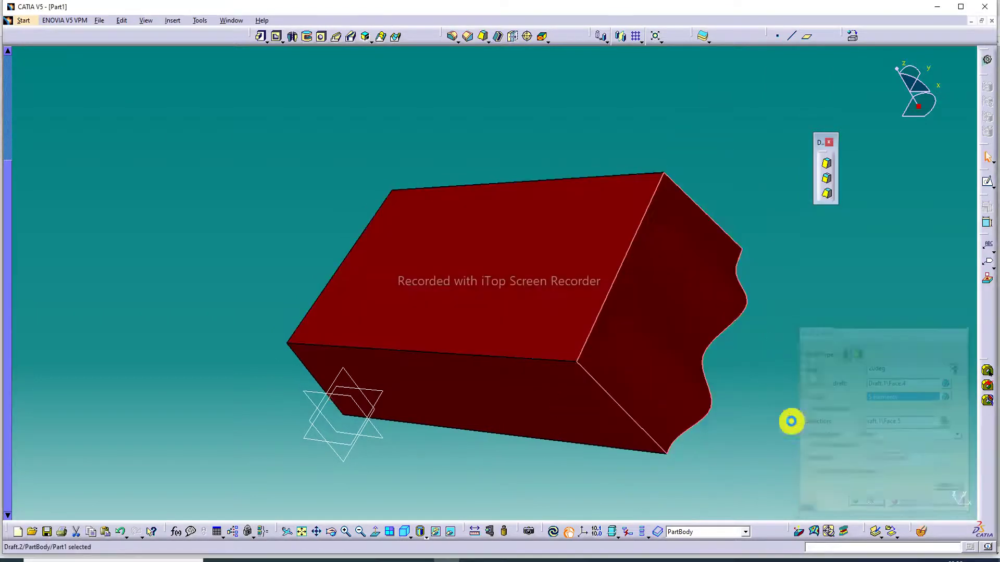
Set the Fill Color of the second wavy drafted face to cyan in its Properties
mouse_move(743, 329)
middle_down()
mouse_move(748, 334)
mouse_move(838, 280)
mouse_move(663, 328)
middle_up()
right_click(648, 271)
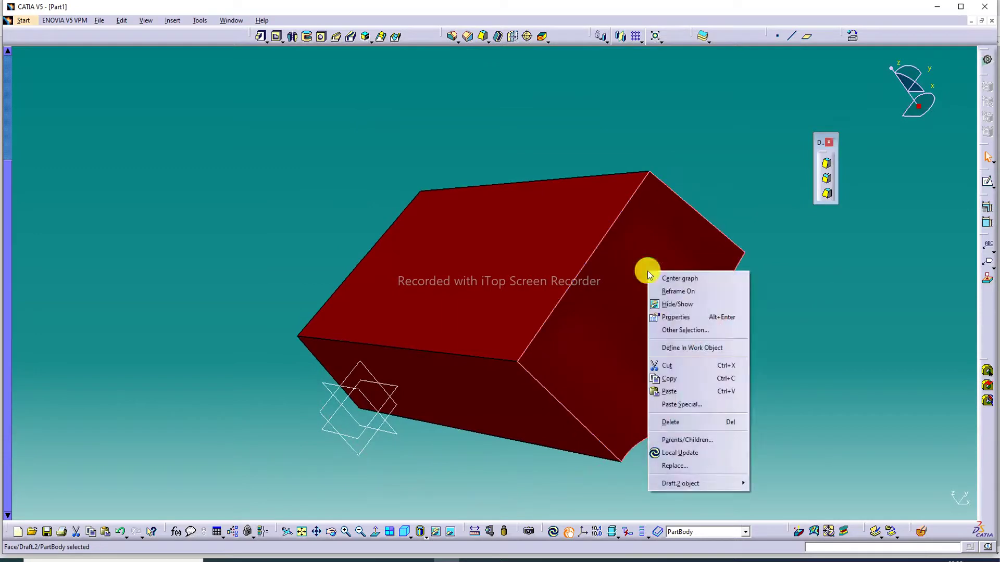
click(677, 317)
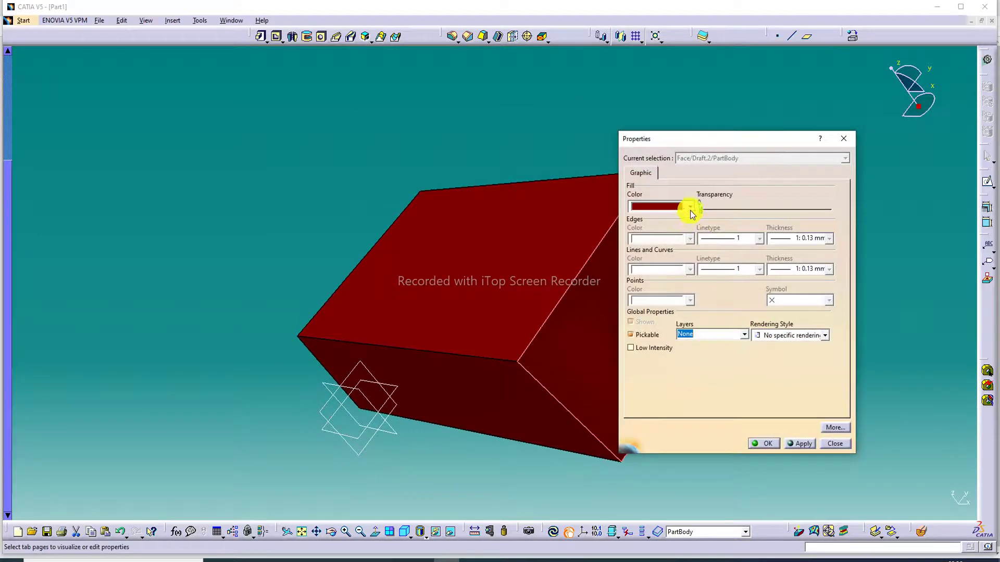
click(690, 208)
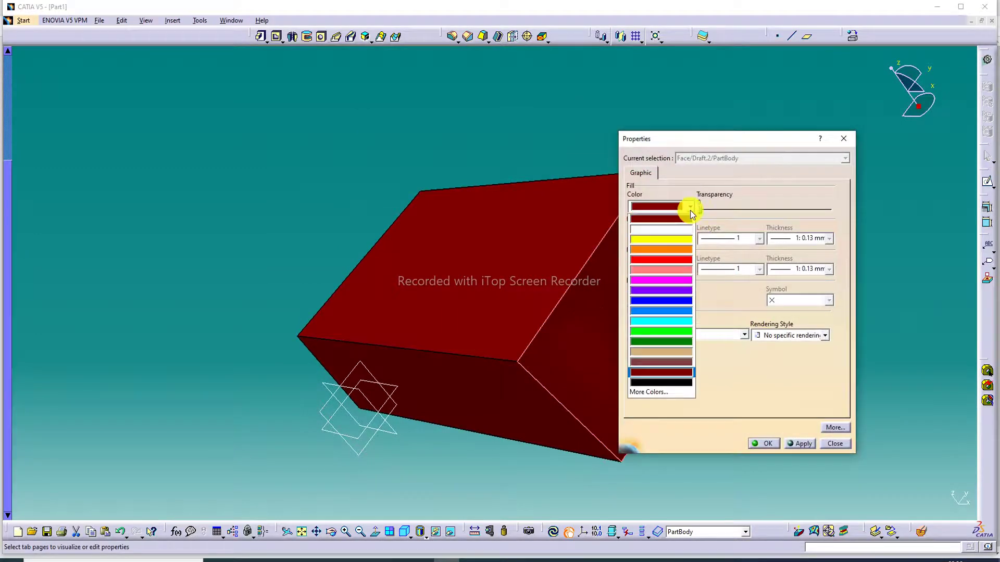
click(674, 321)
click(766, 444)
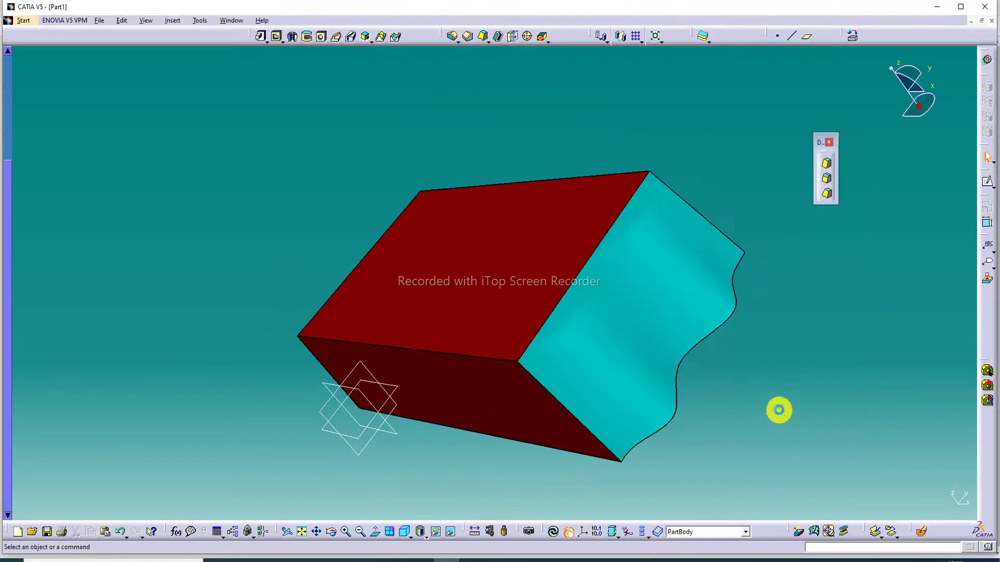
middle_drag(783, 337, 515, 355)
Inspect the grey and cyan drafted sides, then switch to the Lecture 38 PDF in Edge
middle_drag(685, 151, 554, 263)
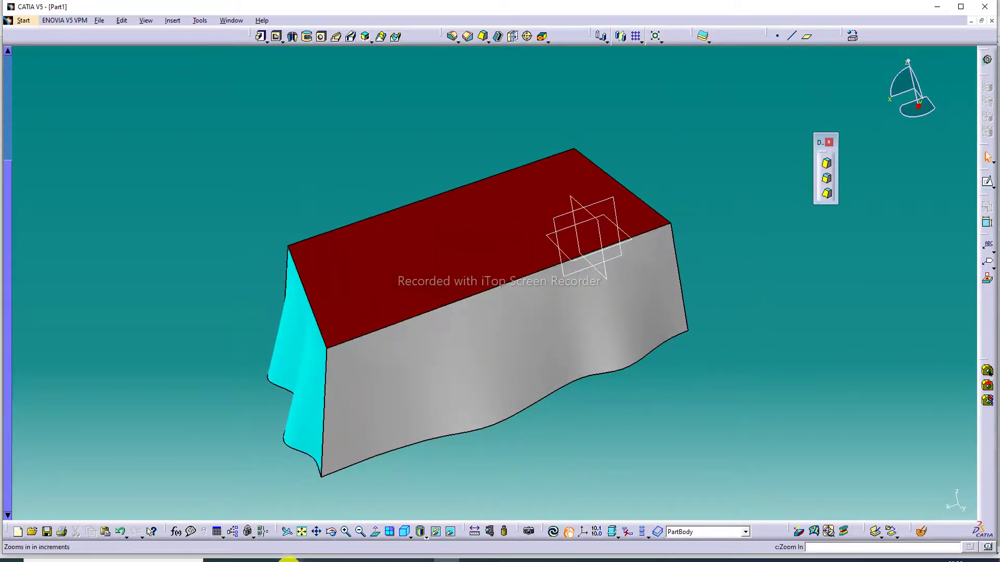
click(288, 560)
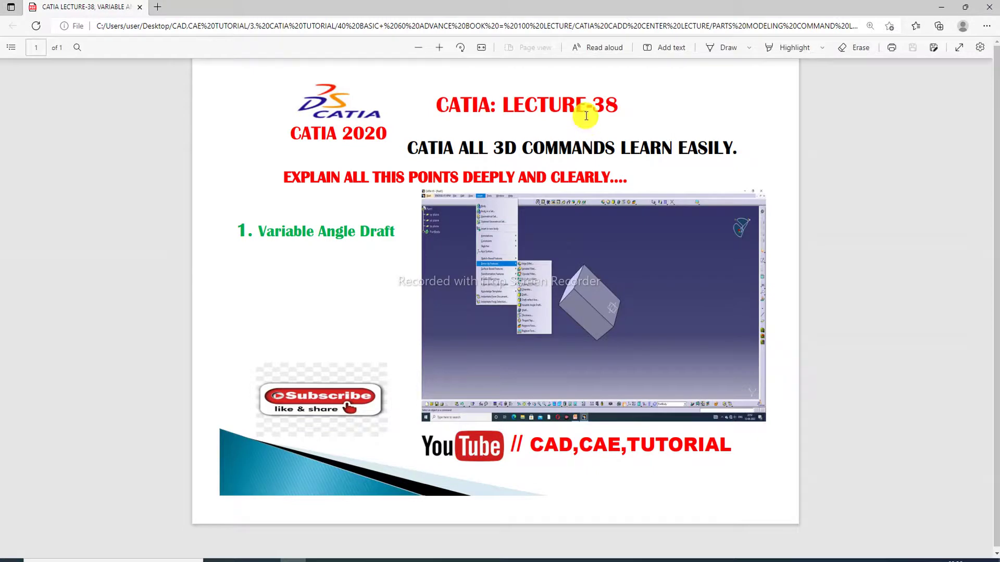